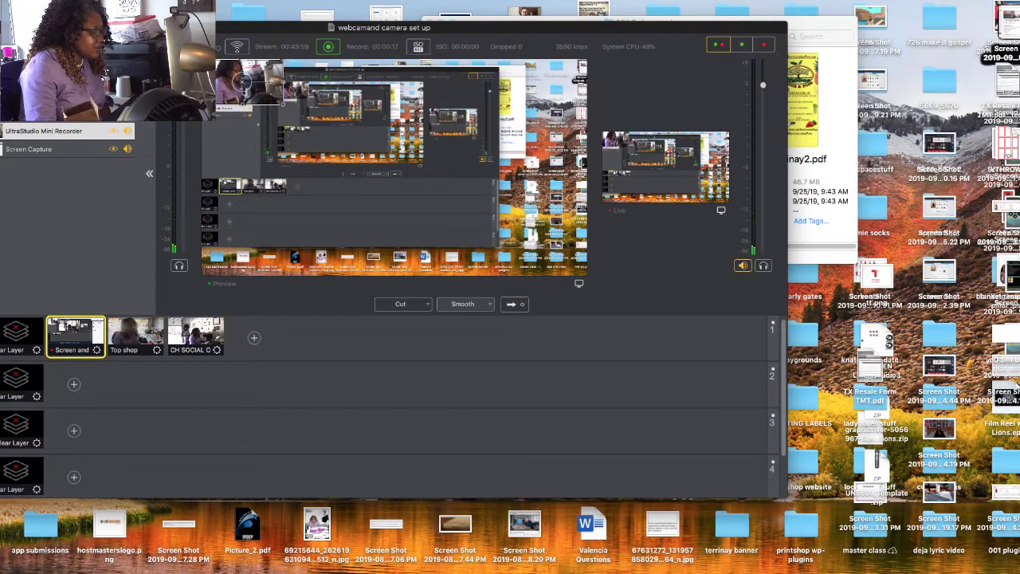
Bring Chrome to the front and load the Centova Cast login page from the 'salt' address.
left_click(940, 569)
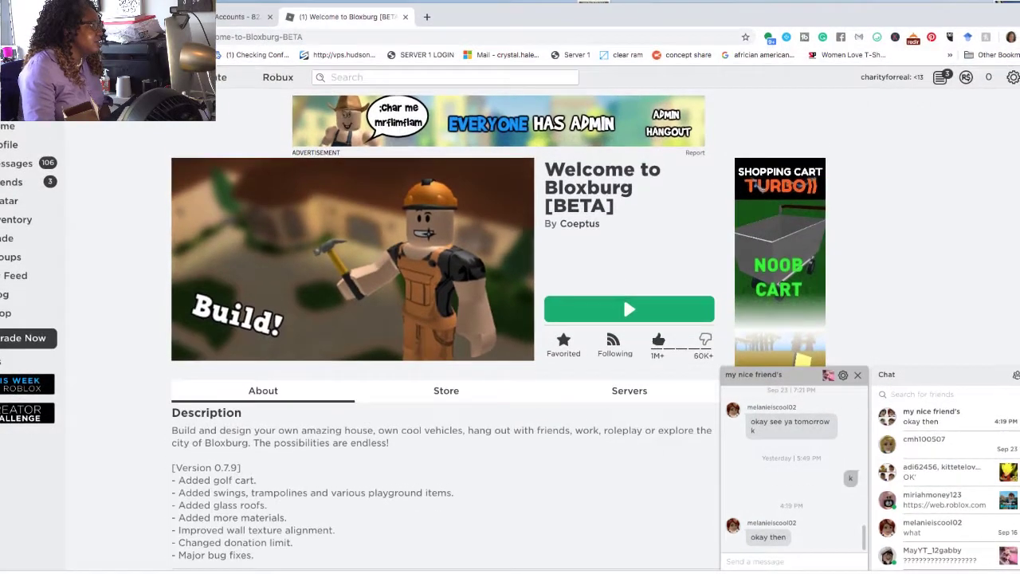
key("super+l")
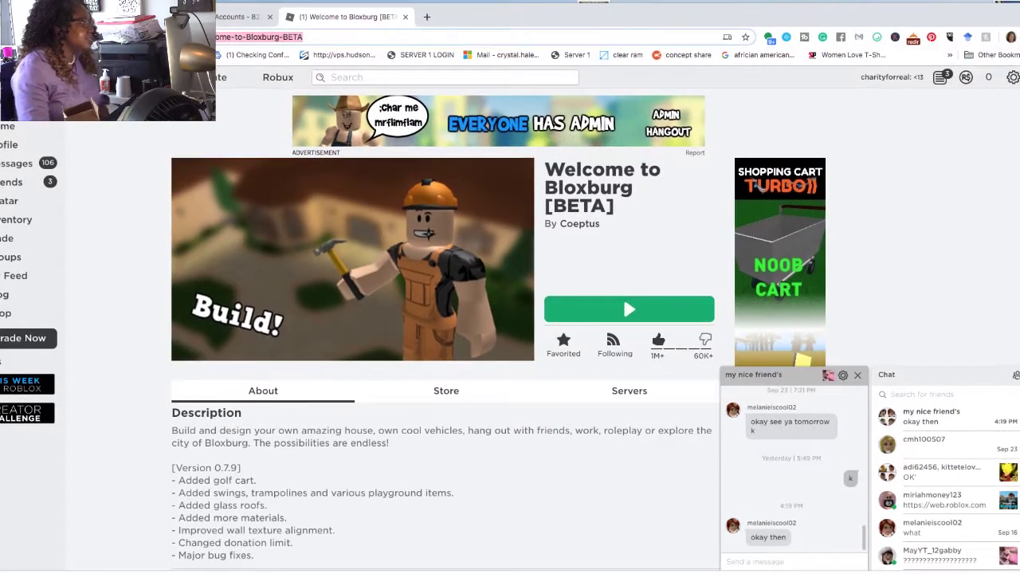
type("salt")
key("Return")
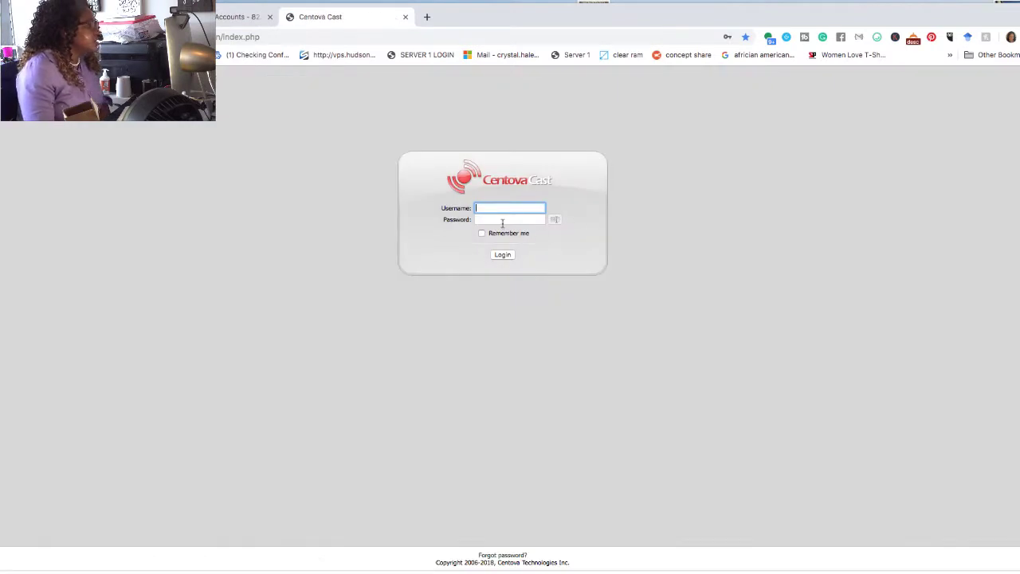
Log in as administrator with the saved login and enter the TCB HOSTING reseller account.
left_click(508, 210)
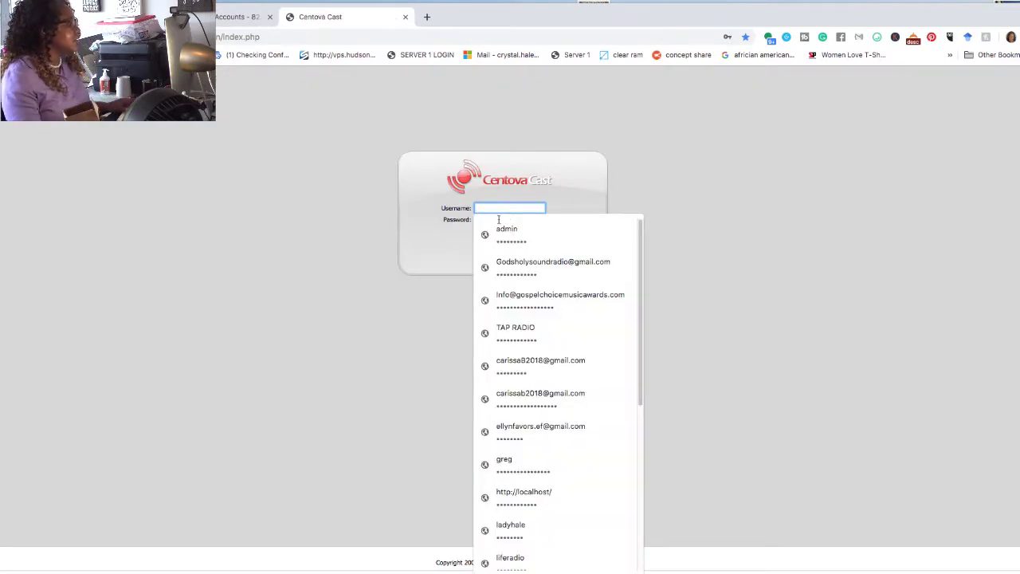
left_click(506, 231)
left_click(506, 254)
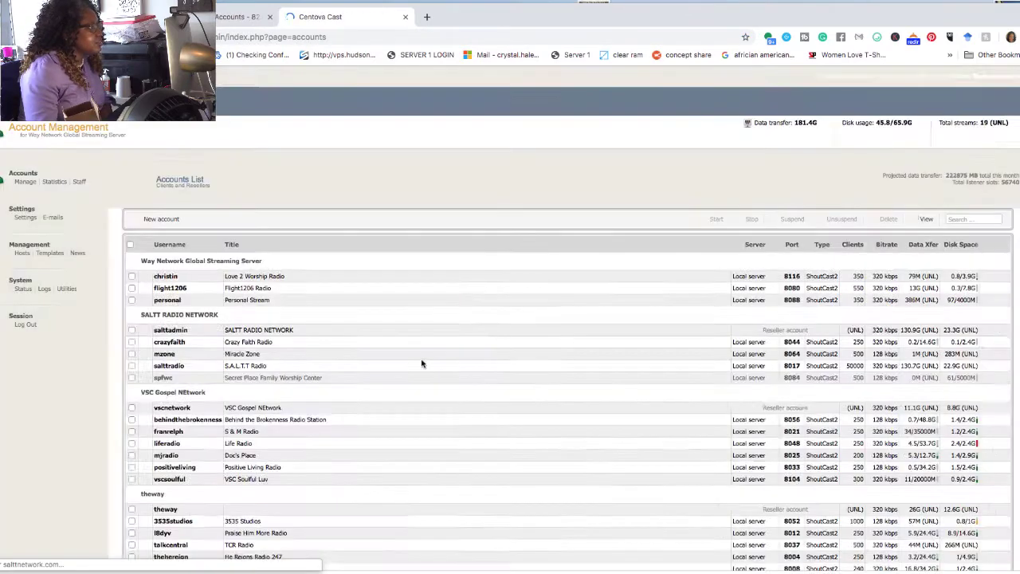
scroll(803, 413, "down", 5)
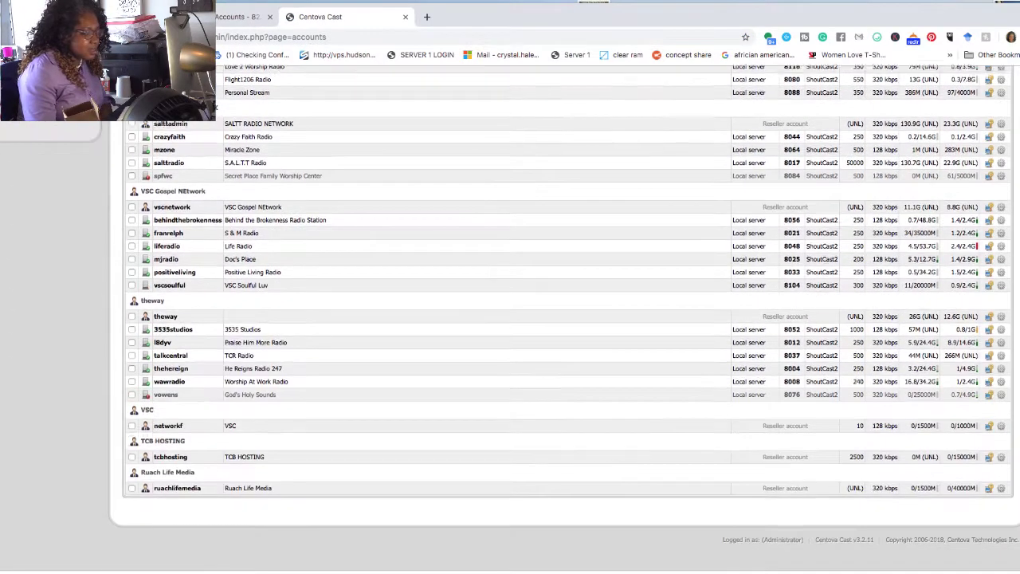
left_click(988, 457)
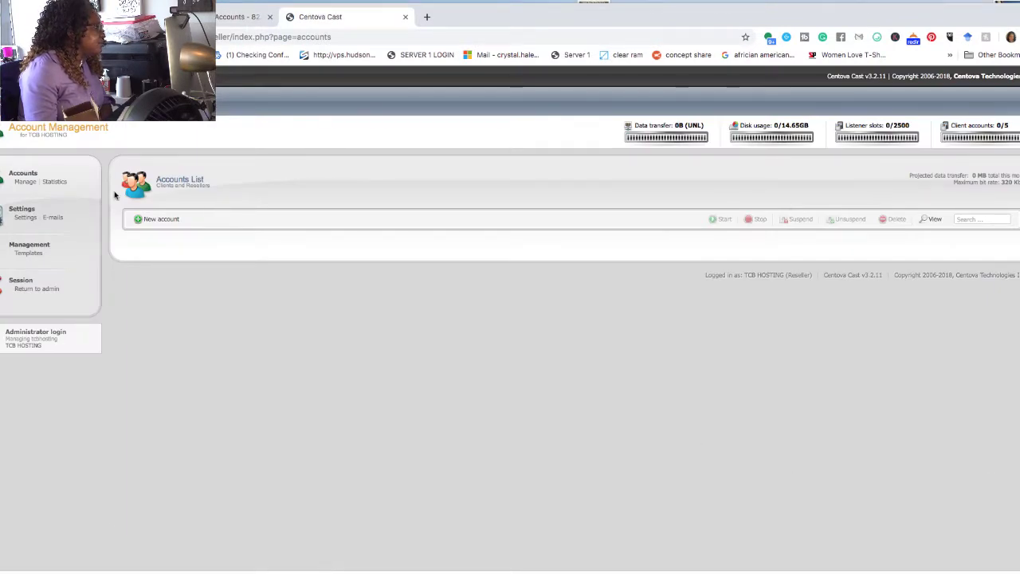
Start a new account with server type ShoutCast DNAS v2.x and Liquidsoap as AutoDJ.
left_click(143, 218)
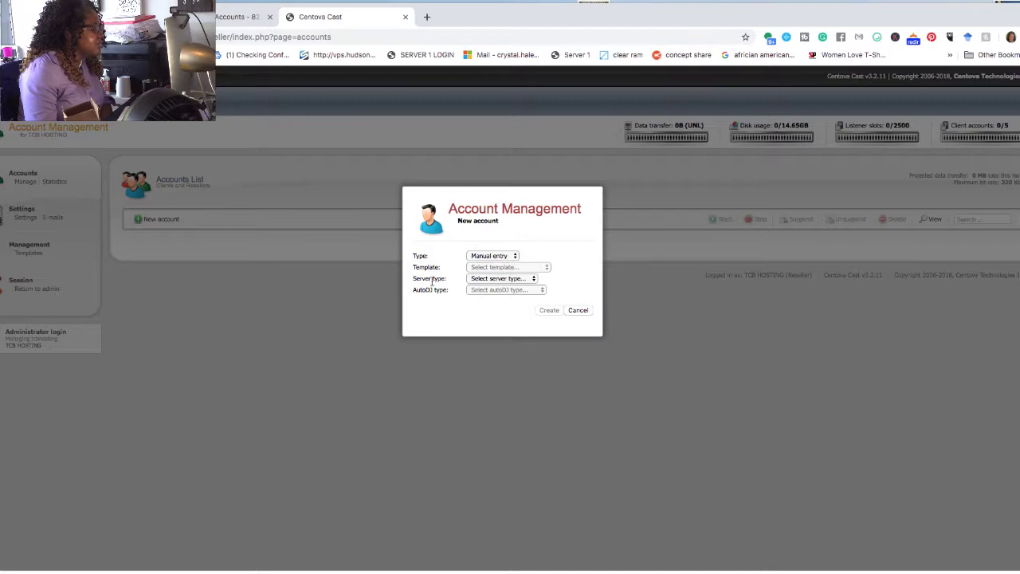
left_click(475, 279)
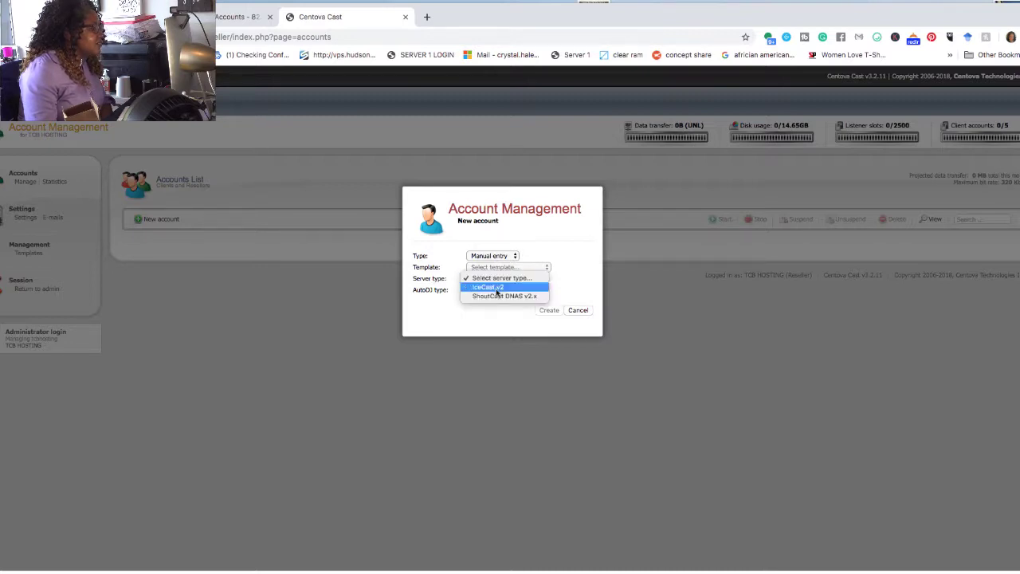
left_click(490, 296)
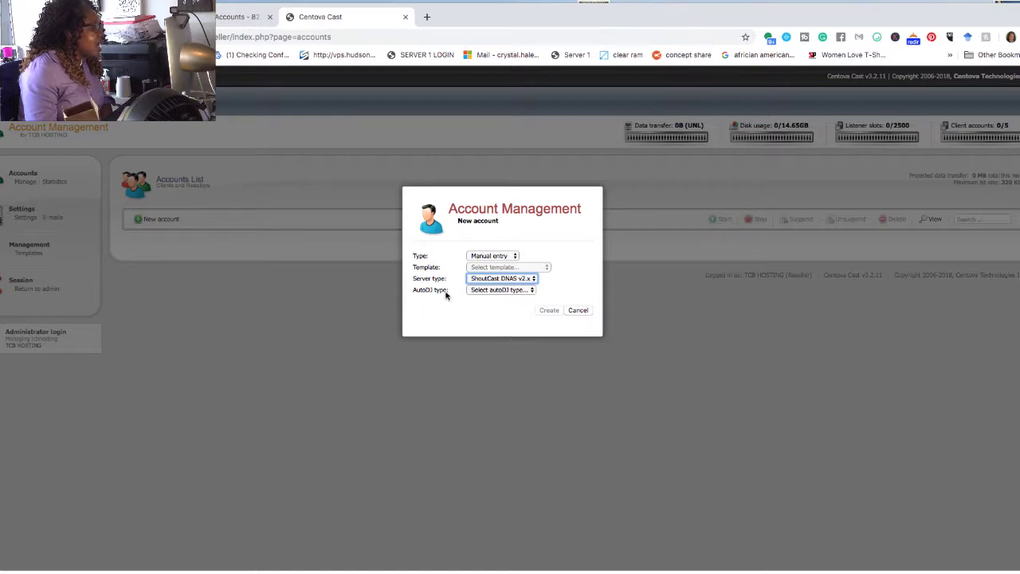
left_click(500, 290)
left_click(500, 309)
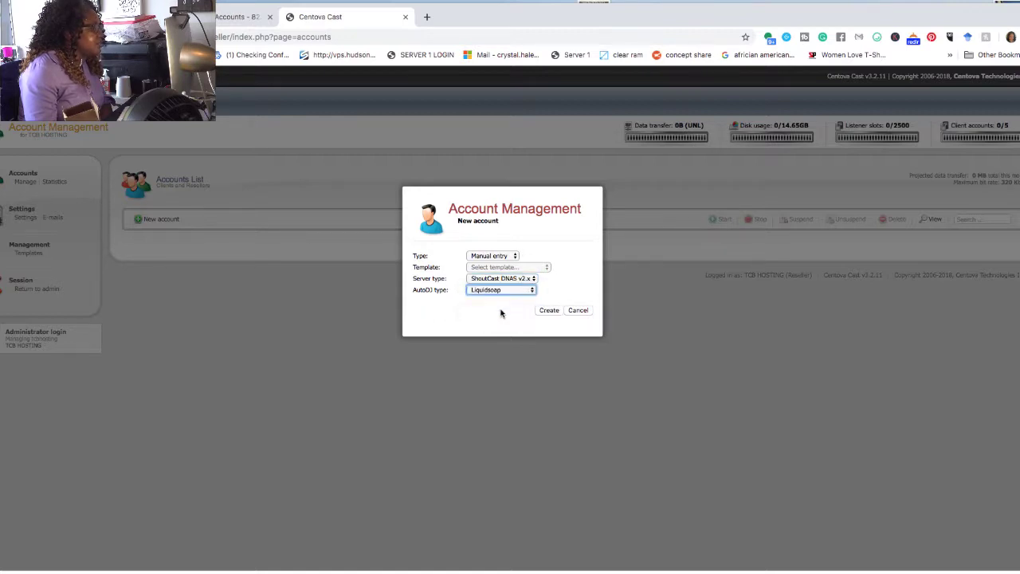
left_click(547, 310)
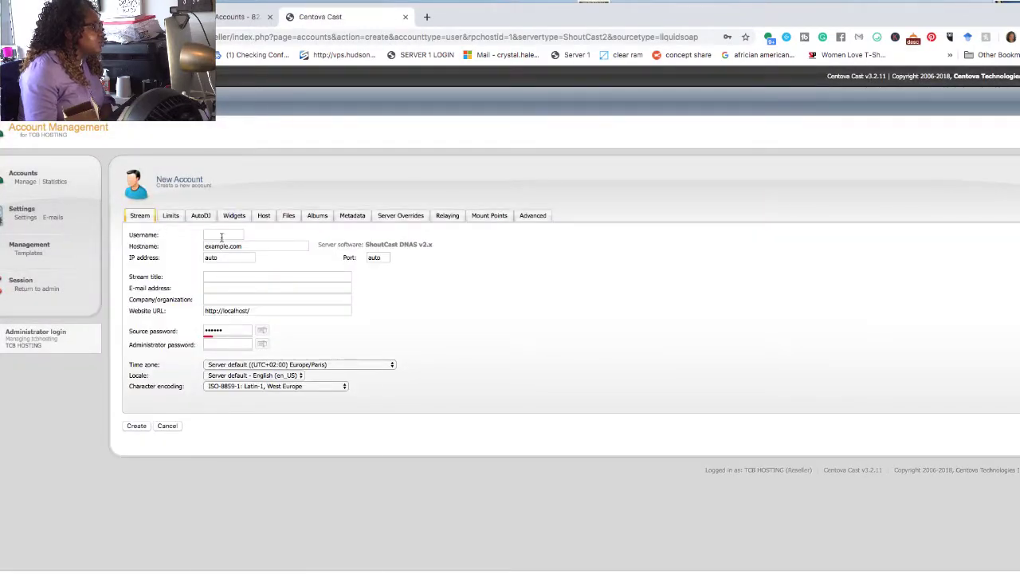
Go through the Username, Hostname, Stream title, E-mail, Company and Website URL fields, keeping defaults.
left_click(223, 235)
left_click(224, 236)
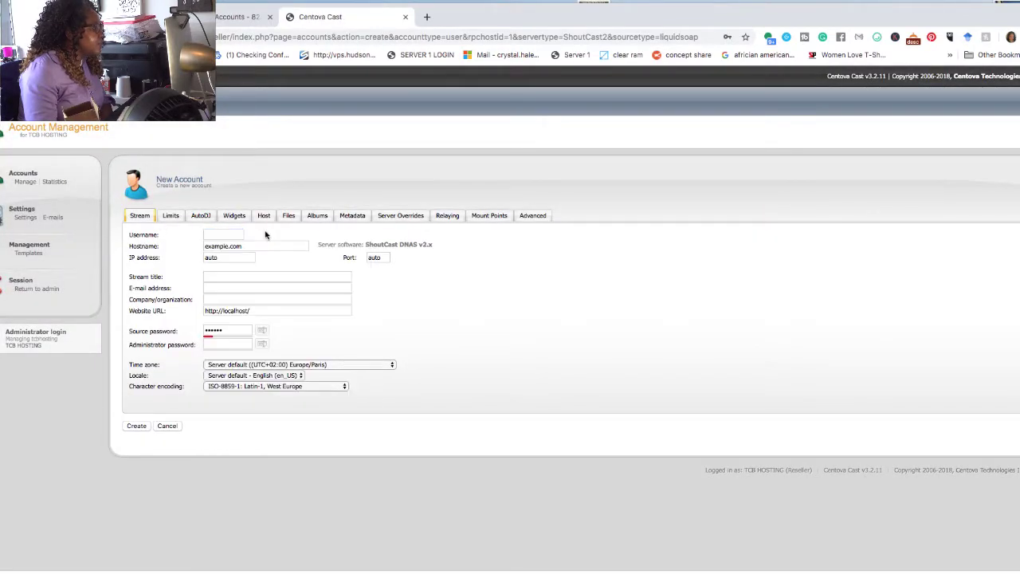
left_click(231, 239)
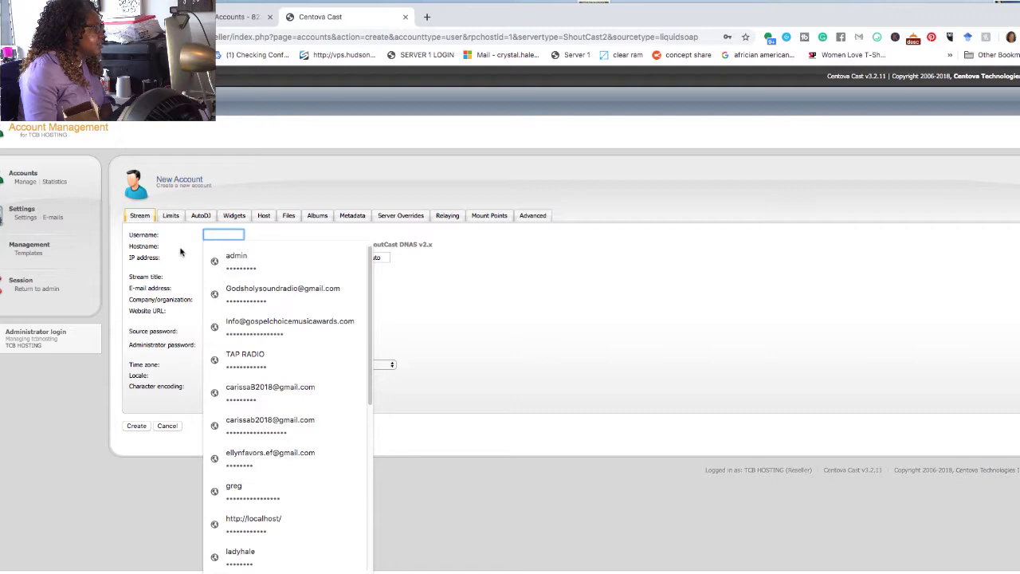
key("Tab")
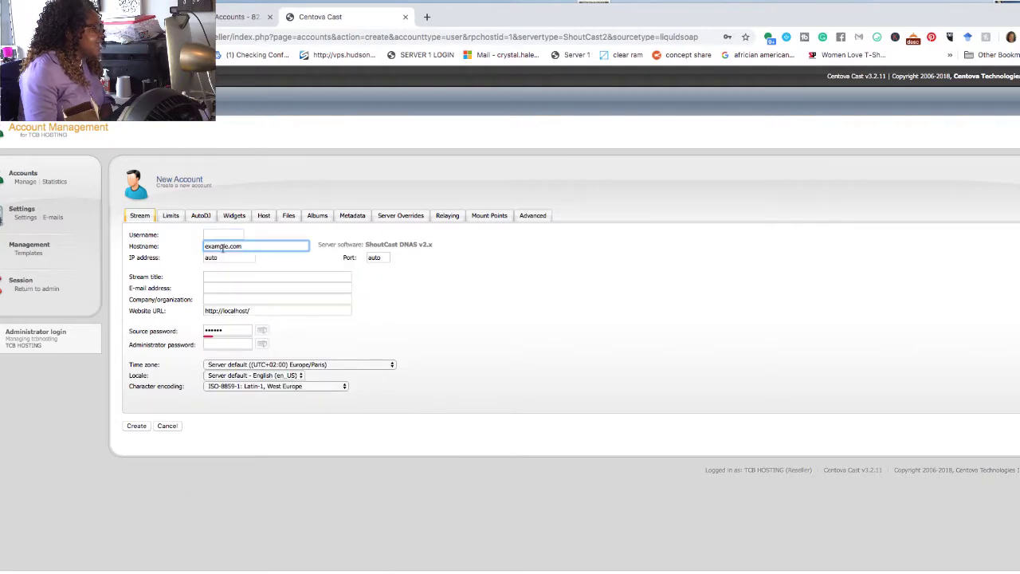
left_click(223, 278)
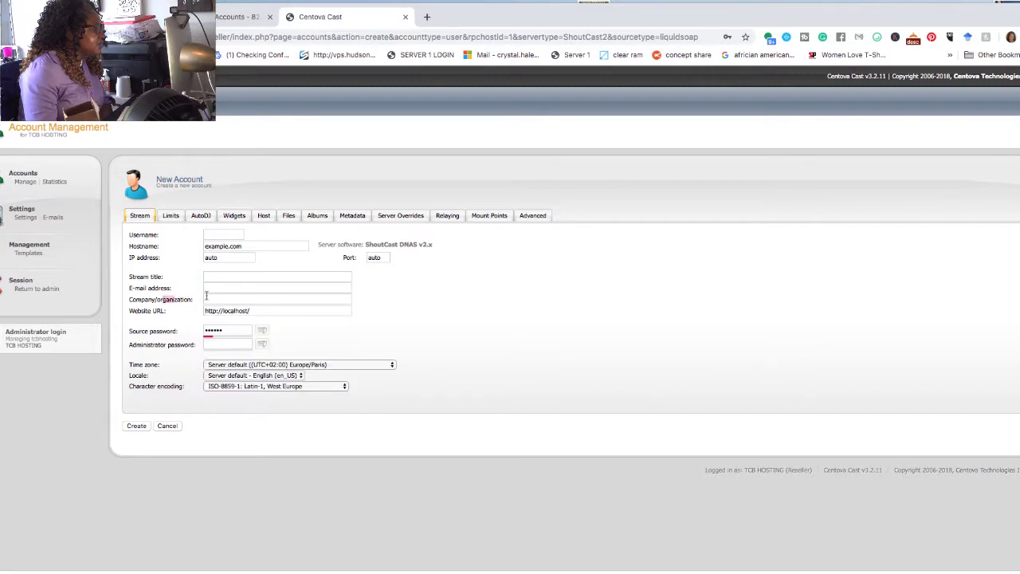
left_click(207, 289)
left_click(194, 301)
left_click(209, 301)
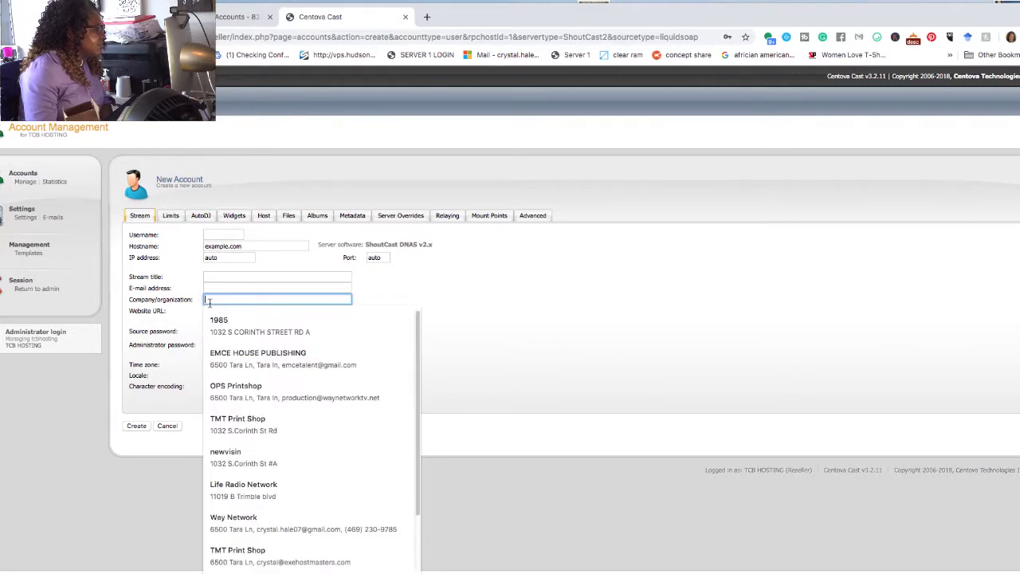
left_click(199, 301)
left_click(223, 311)
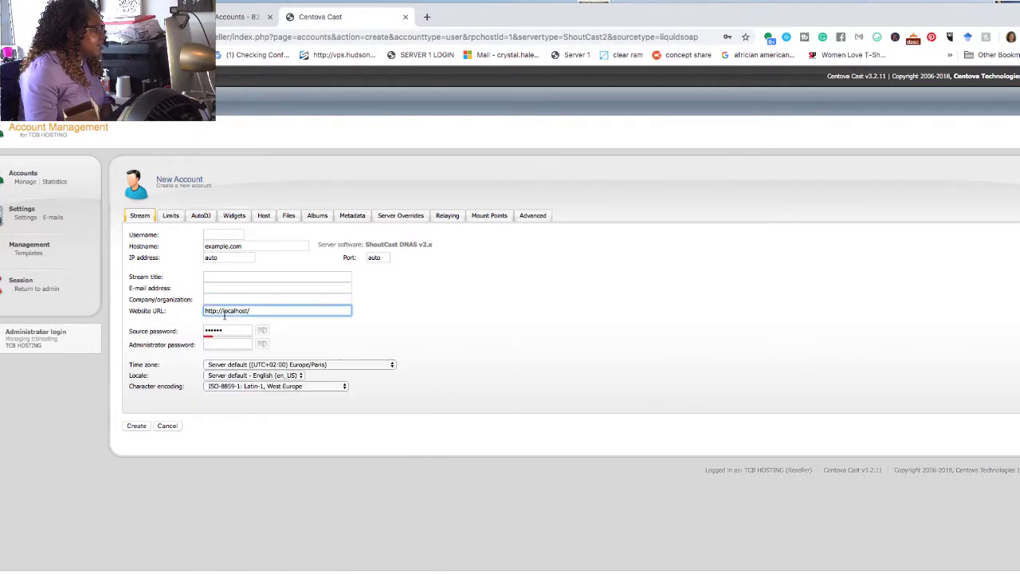
Select the source and administrator passwords and keep the Europe/Paris time zone.
left_click_drag(229, 331, 195, 331)
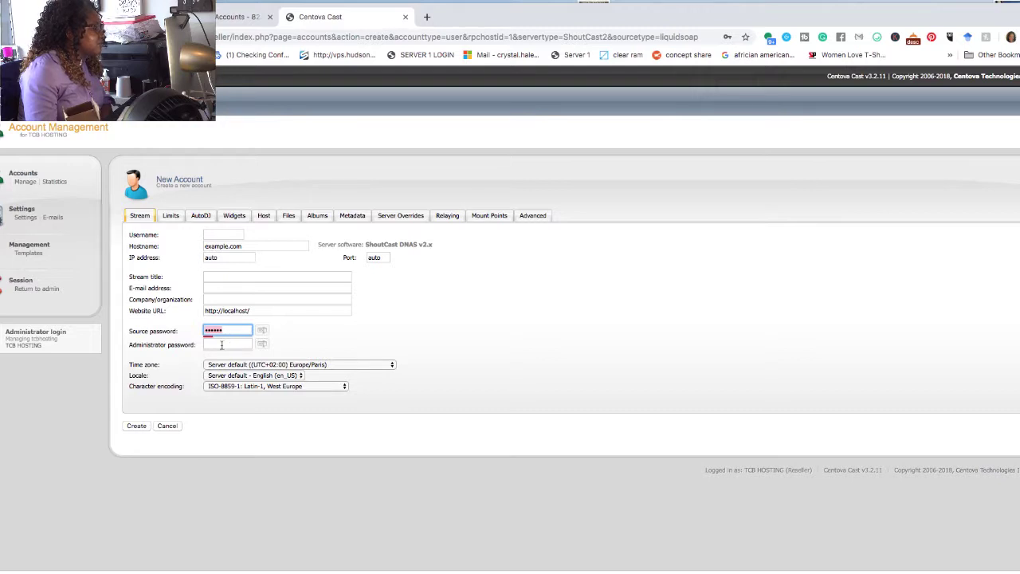
left_click(221, 344)
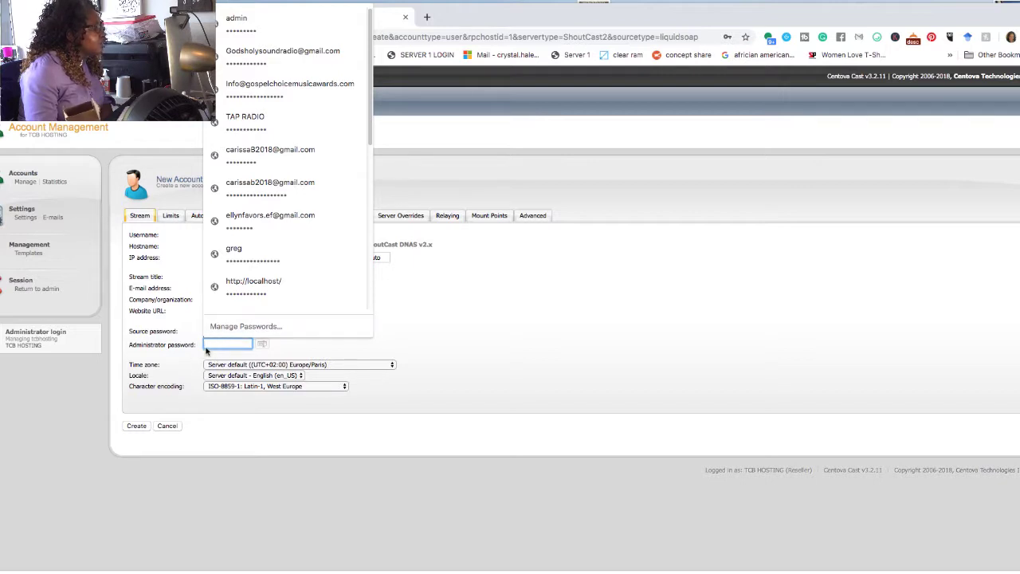
left_click(162, 361)
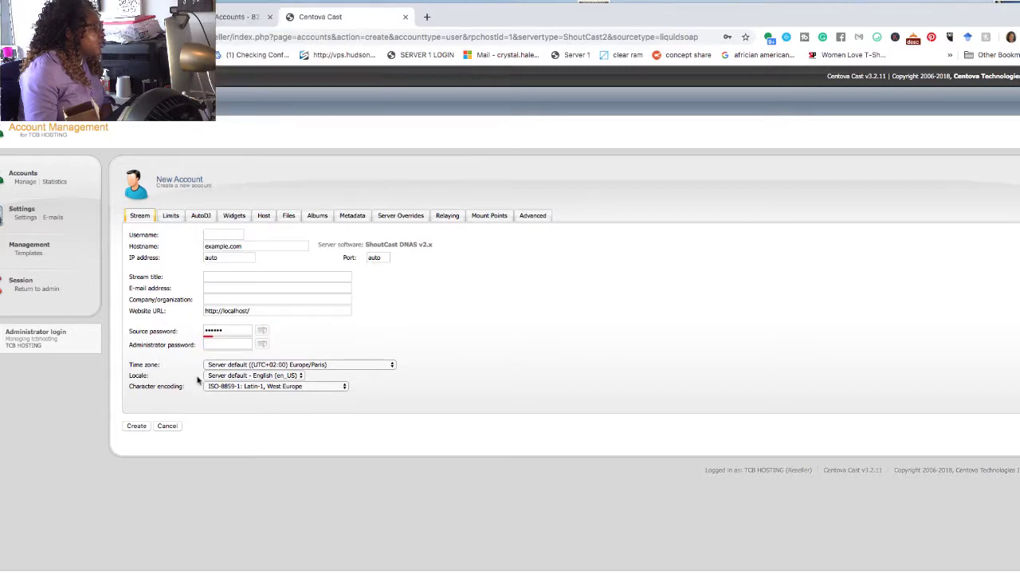
left_click(380, 364)
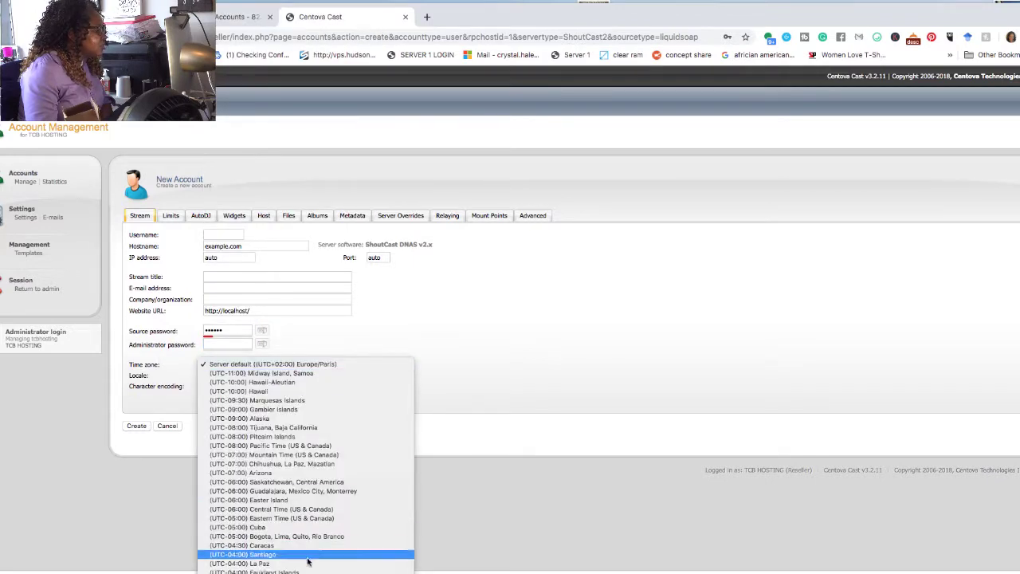
scroll(307, 555, "down", 5)
left_click(581, 305)
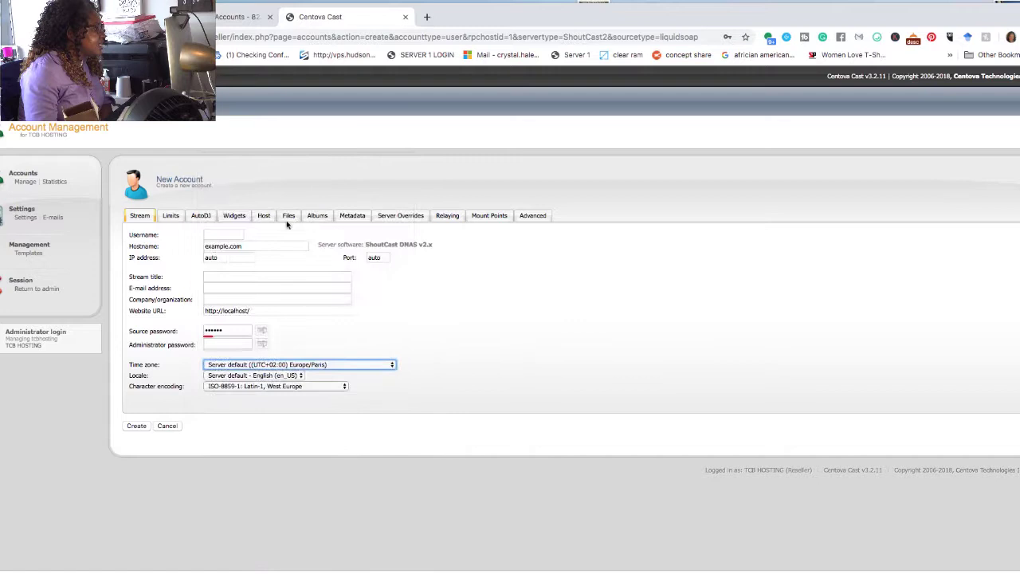
Open the Limits settings and highlight the 2500 listener slot allowance.
left_click(171, 216)
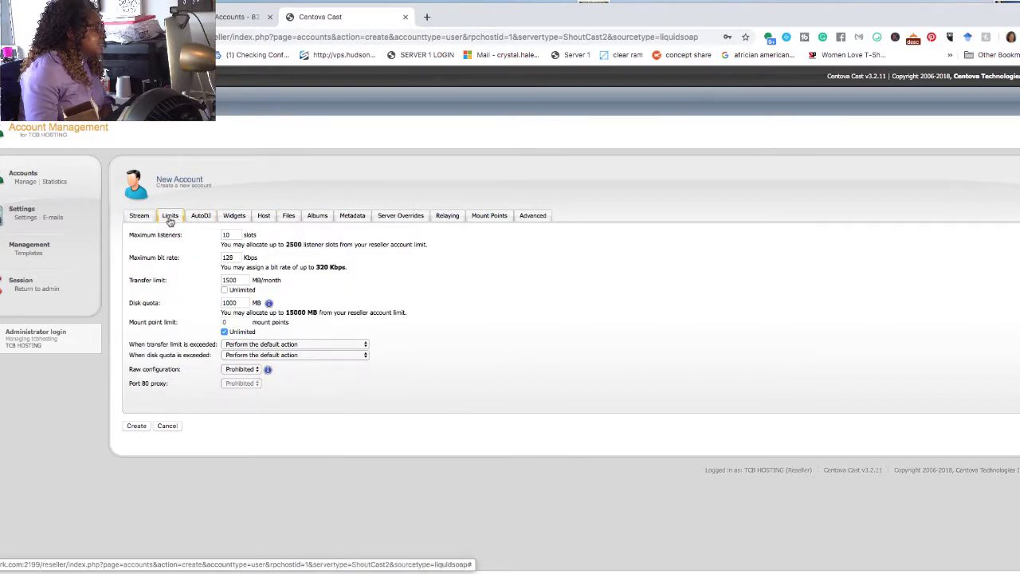
left_click_drag(285, 247, 428, 247)
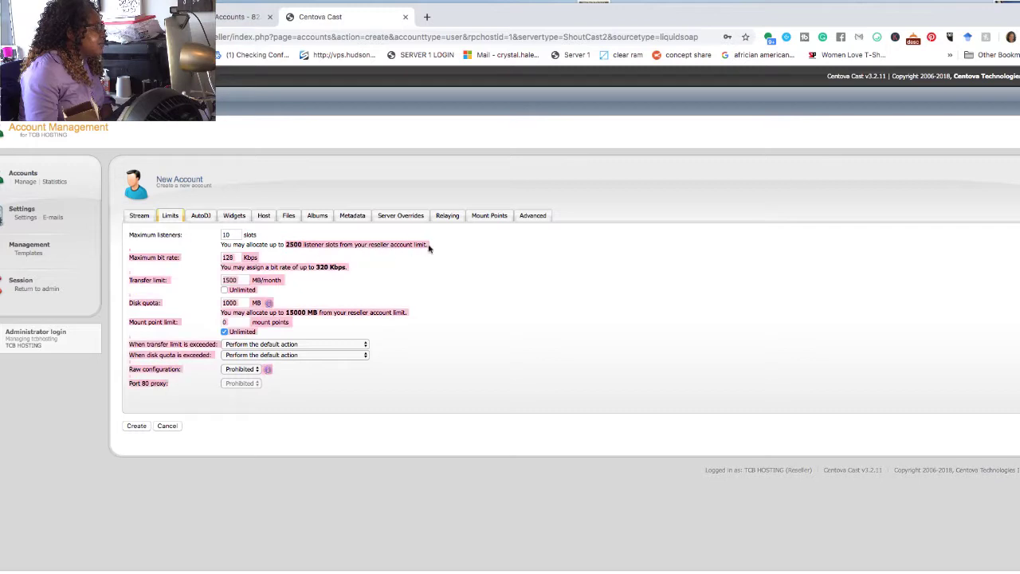
left_click(293, 251)
left_click_drag(325, 246, 280, 250)
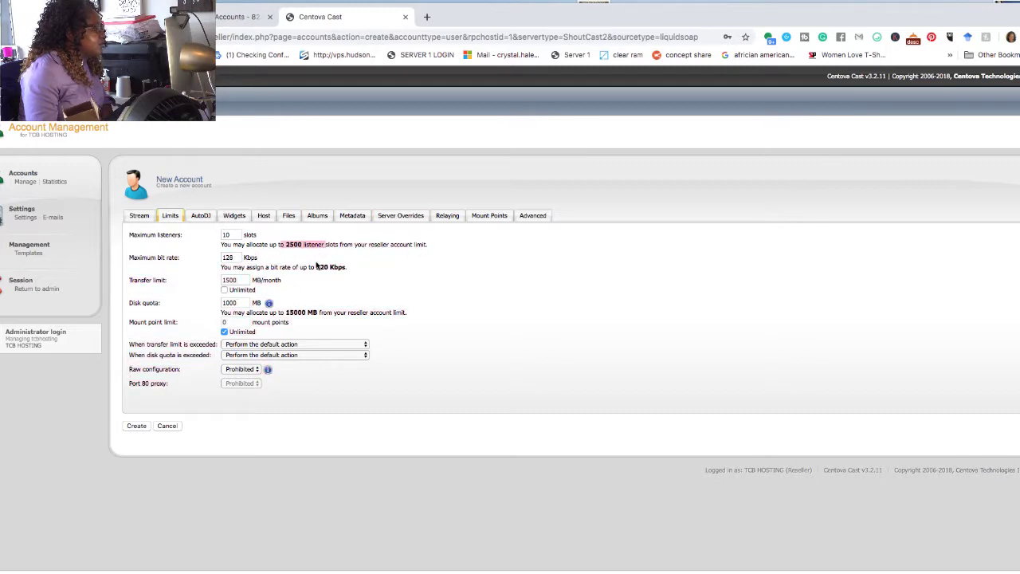
left_click_drag(285, 247, 306, 250)
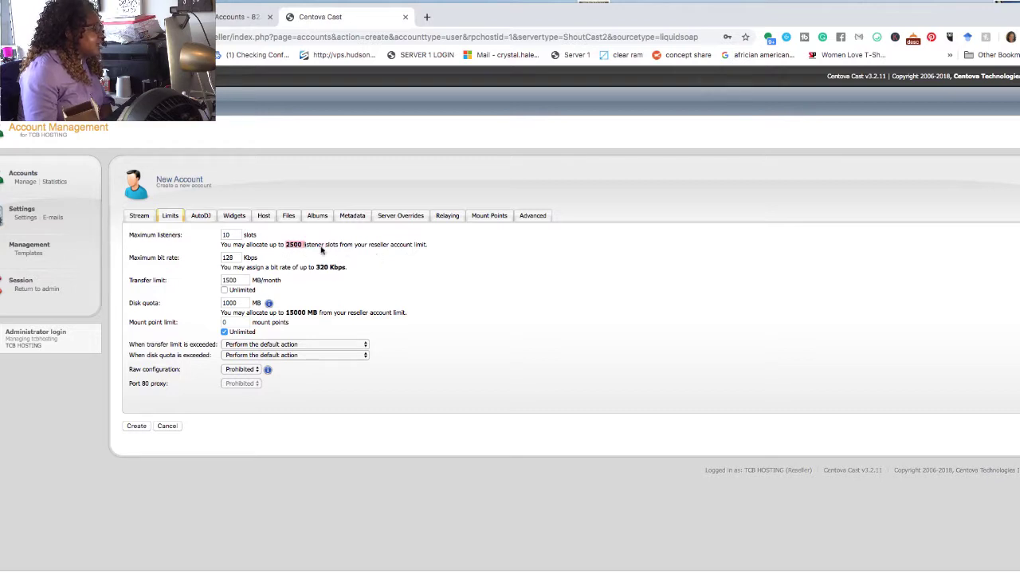
Set maximum listeners to 10 and maximum bit rate to 128 Kbps, noting the 320 Kbps allowance.
left_click(237, 236)
left_click_drag(237, 236, 218, 233)
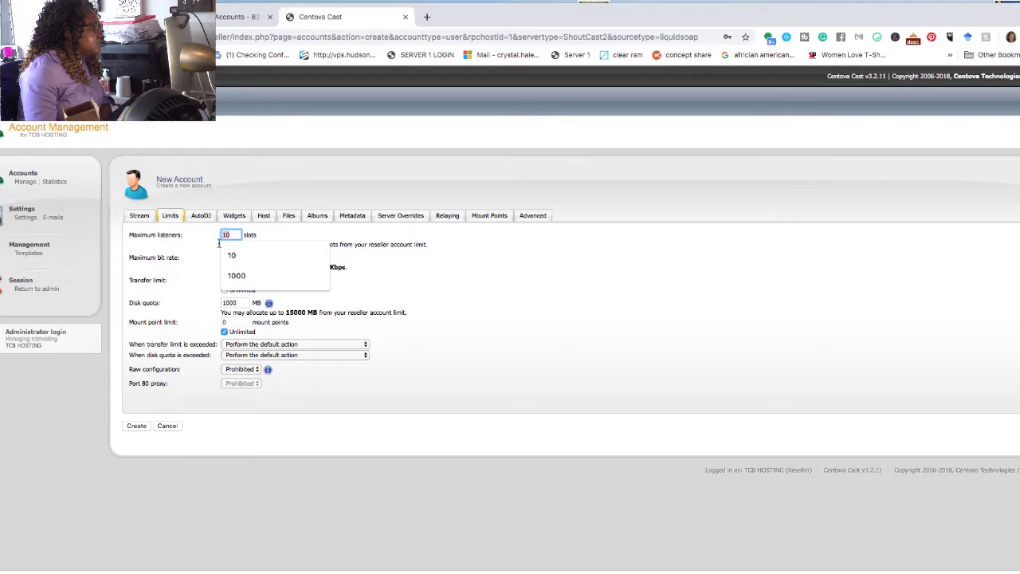
left_click(231, 236)
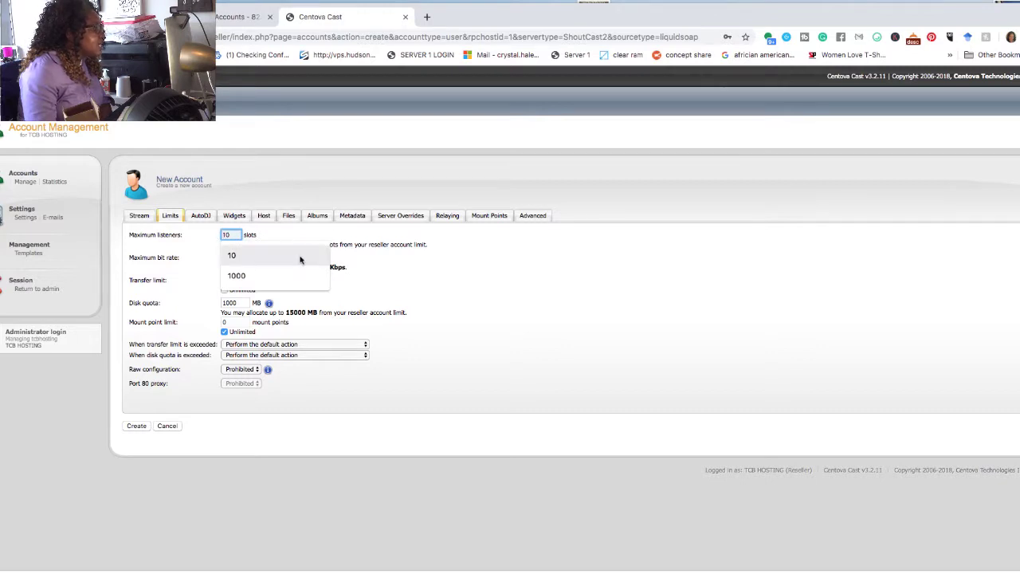
left_click(199, 240)
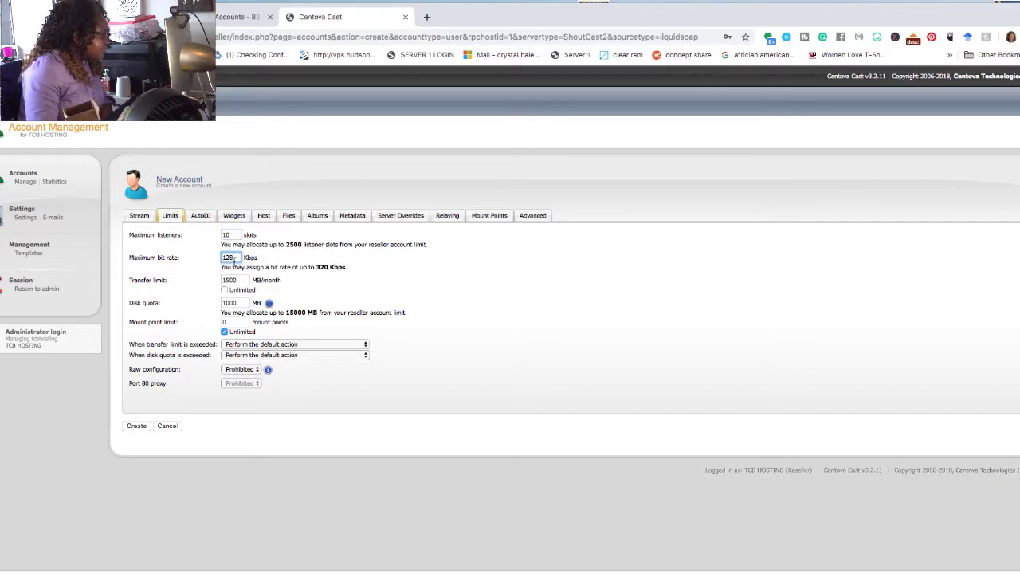
double_click(228, 257)
left_click_drag(310, 272, 331, 272)
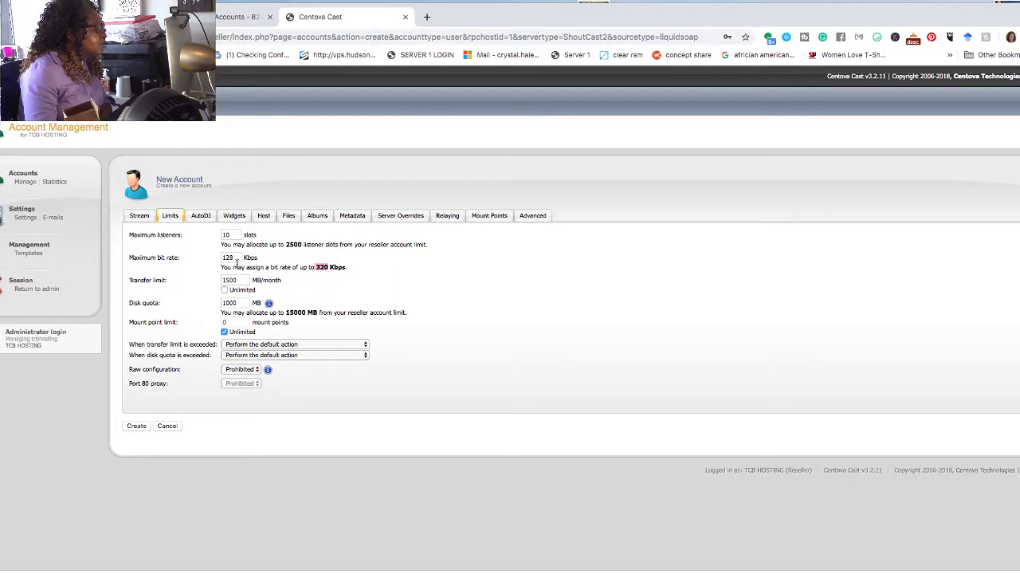
double_click(231, 257)
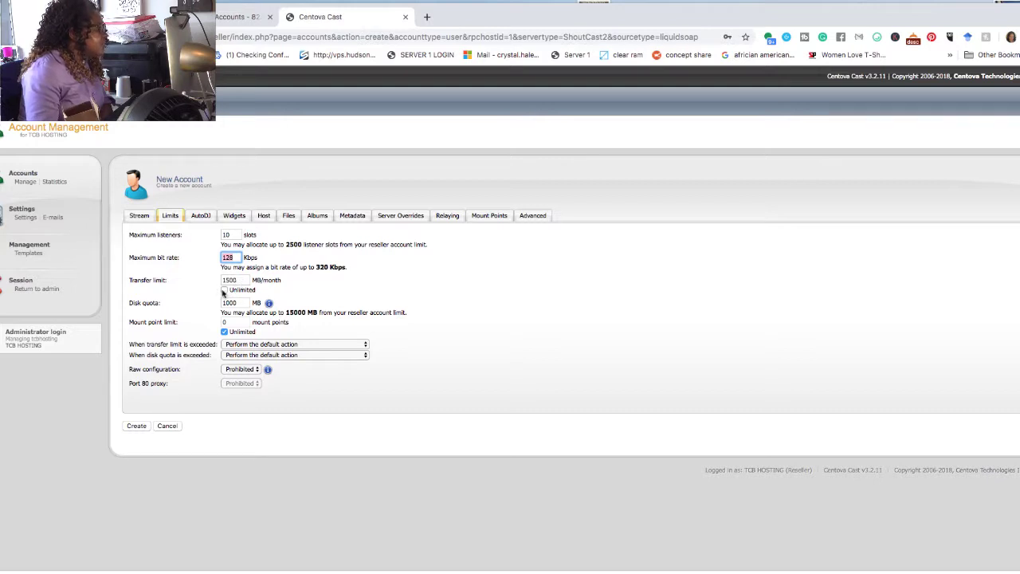
Make the transfer limit unlimited and keep the disk quota at 1000 MB.
left_click(222, 297)
left_click(224, 290)
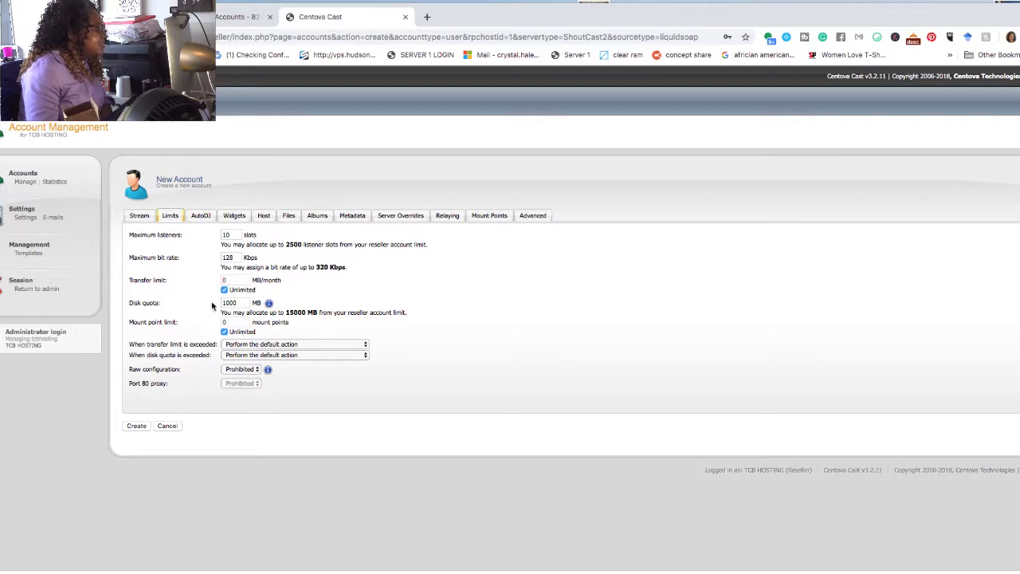
left_click_drag(284, 320, 306, 319)
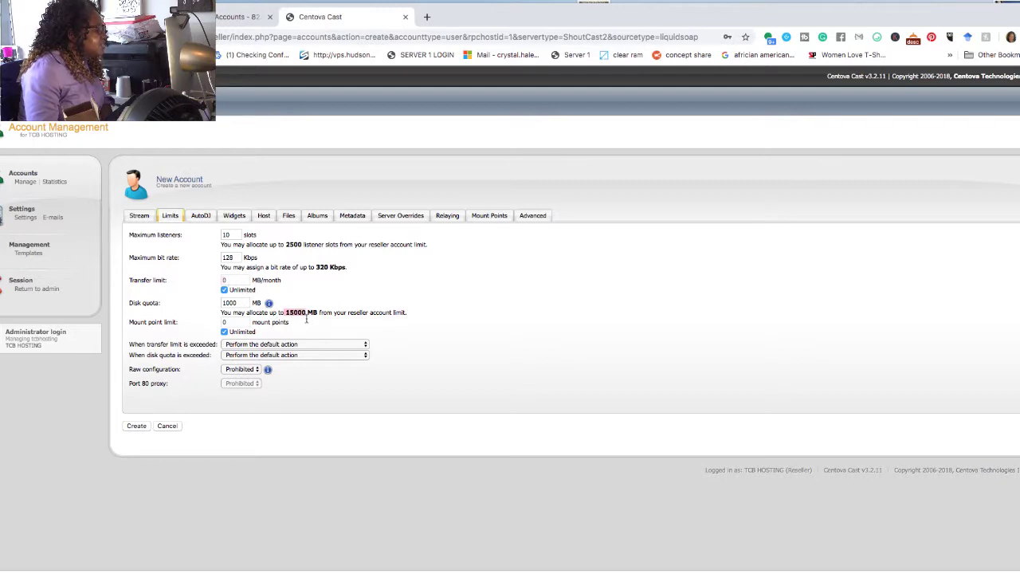
left_click_drag(242, 307, 212, 303)
left_click(240, 305)
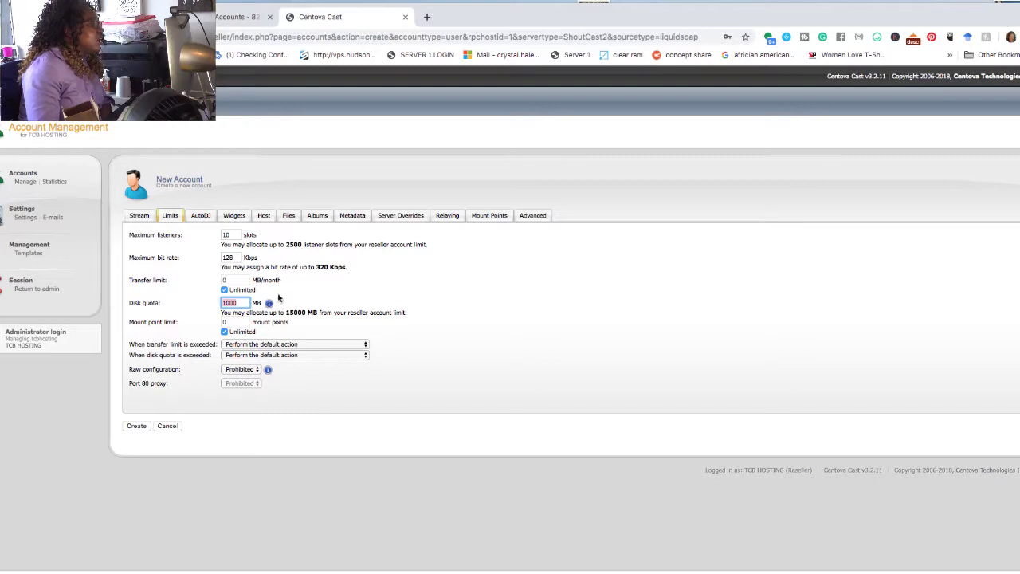
left_click(243, 317)
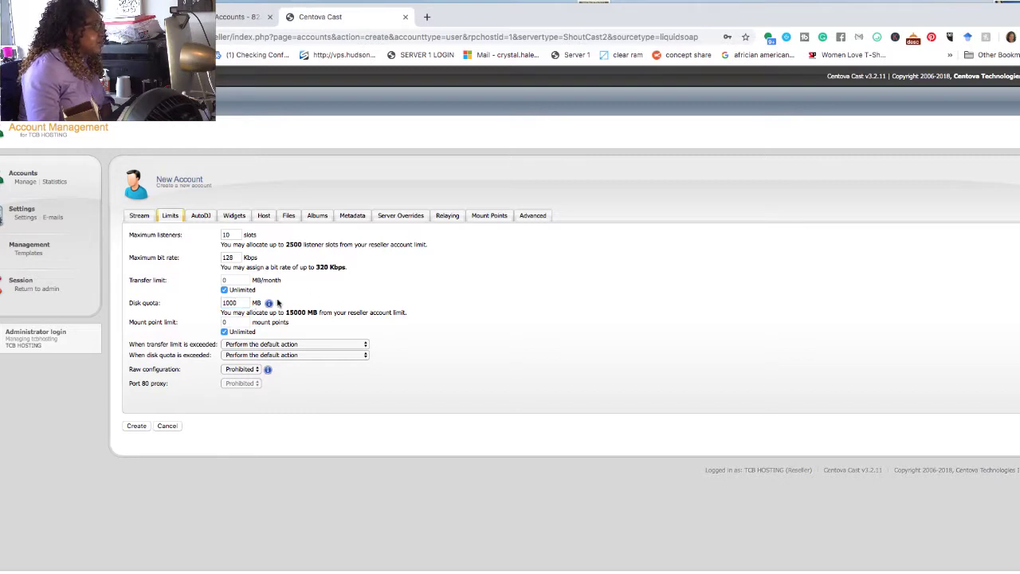
left_click(235, 305)
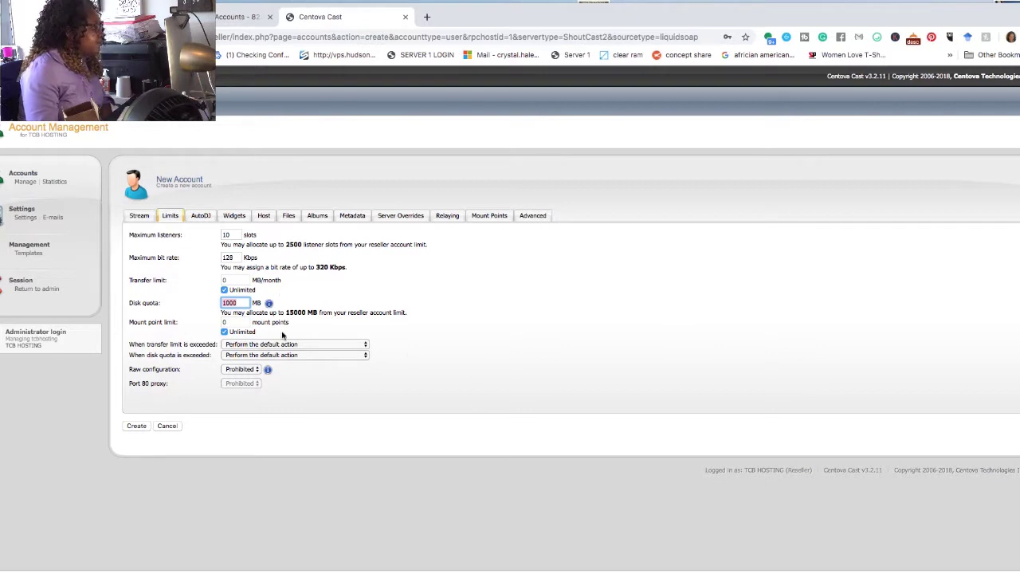
left_click(180, 335)
Keep the default transfer-limit action and set disk-quota overuse to notify client and administrator only.
left_click_drag(130, 349, 214, 349)
left_click(251, 348)
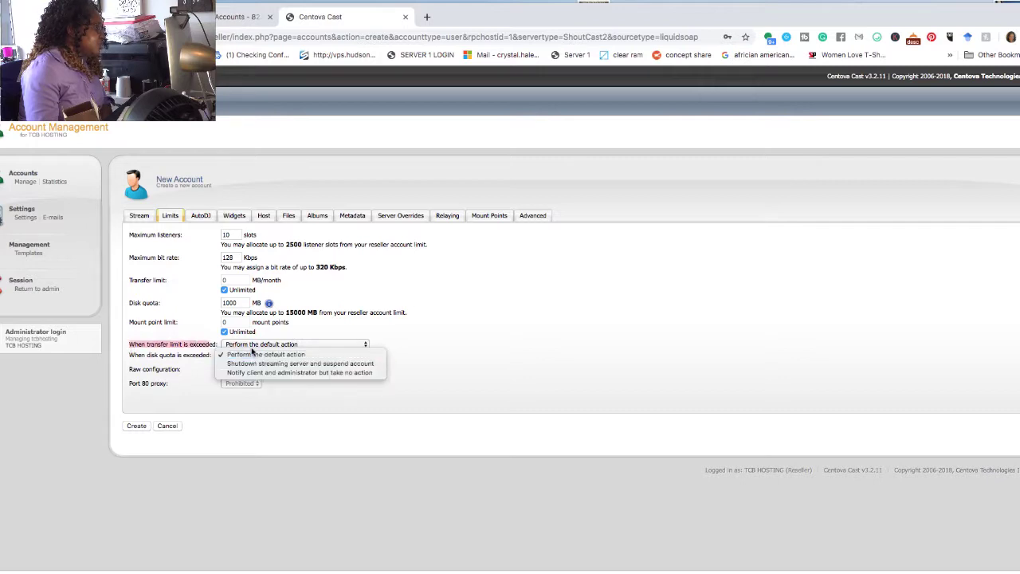
left_click(252, 354)
left_click(239, 354)
left_click(262, 373)
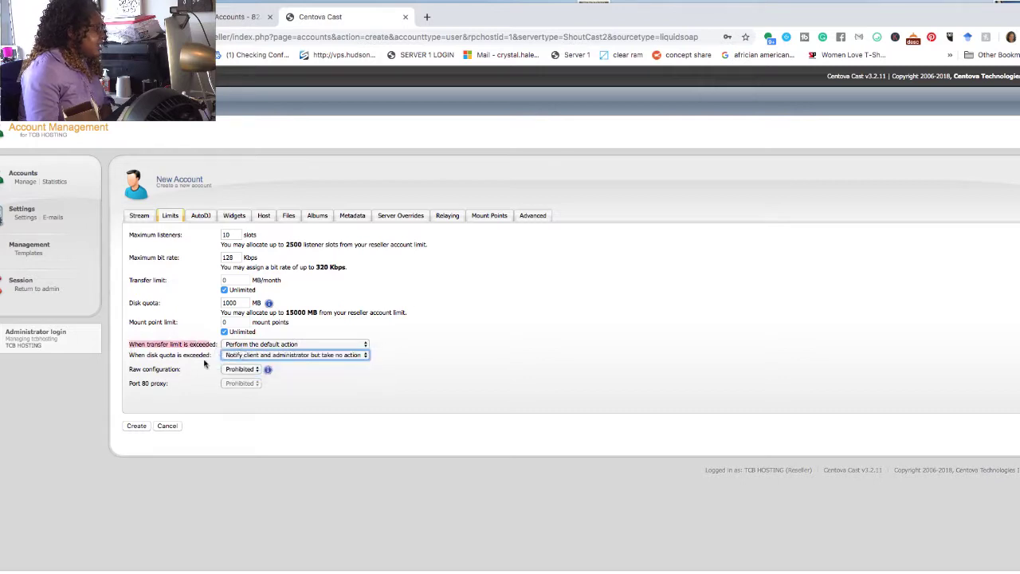
left_click(224, 289)
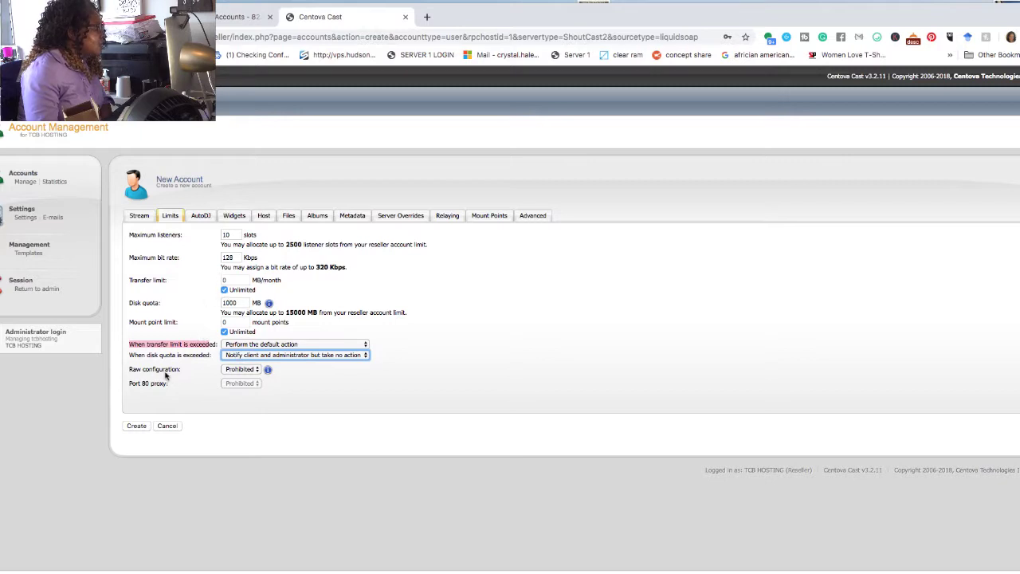
left_click(271, 358)
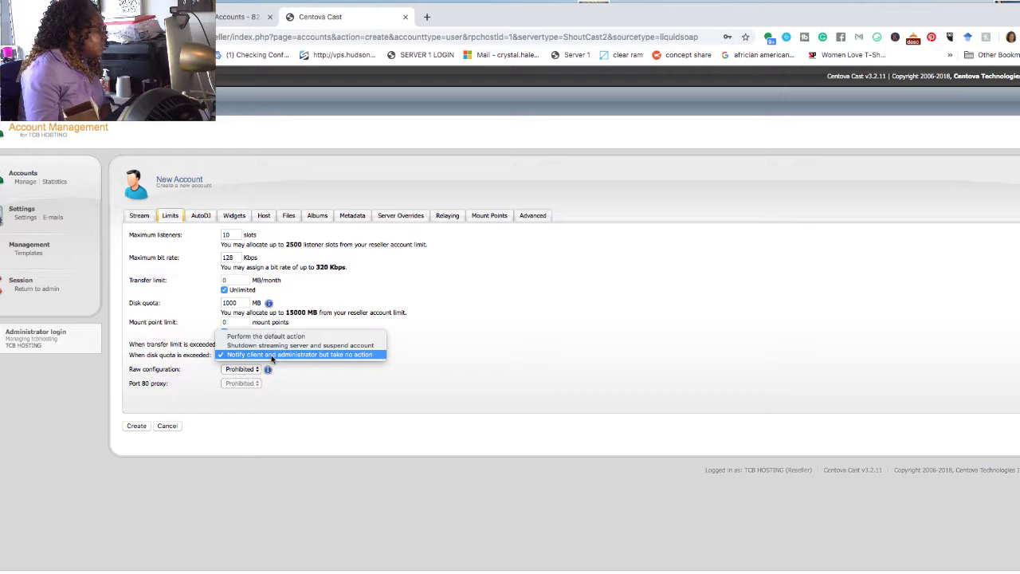
left_click(272, 355)
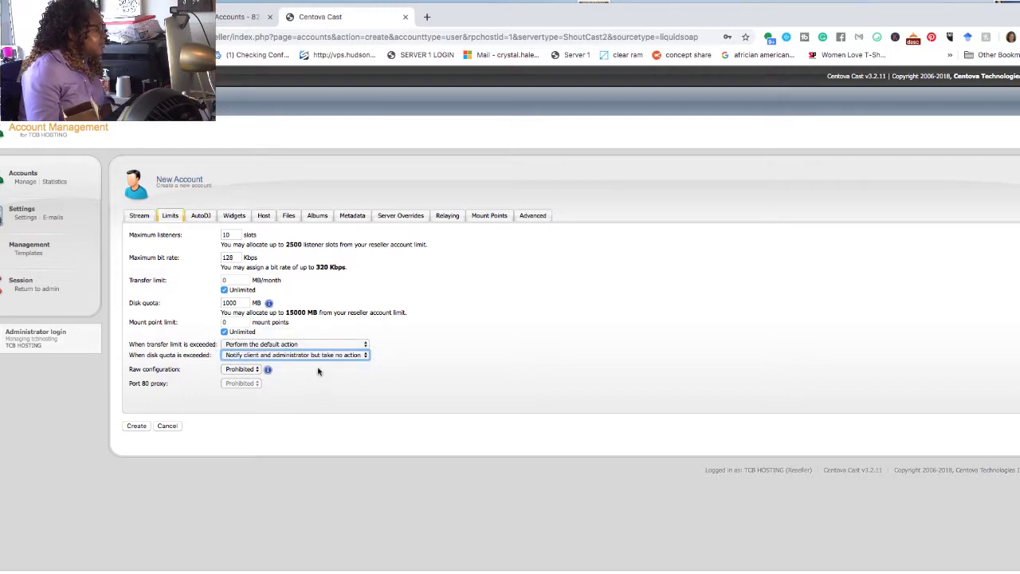
In the AutoDJ settings, set AutoDJ status to 'Permitted and enabled' and move to the Genre field.
left_click(199, 216)
left_click(235, 234)
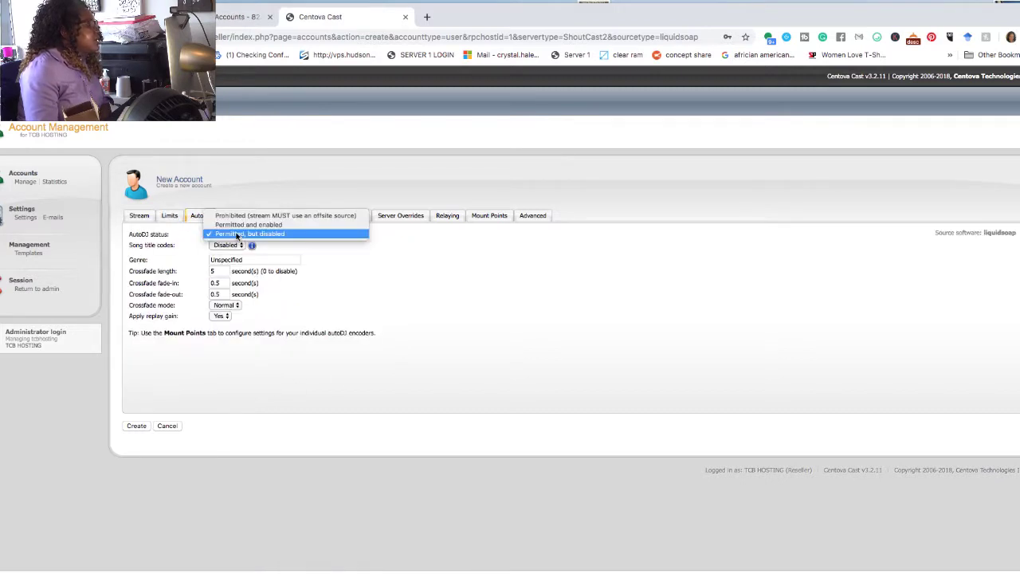
left_click(236, 234)
left_click(235, 234)
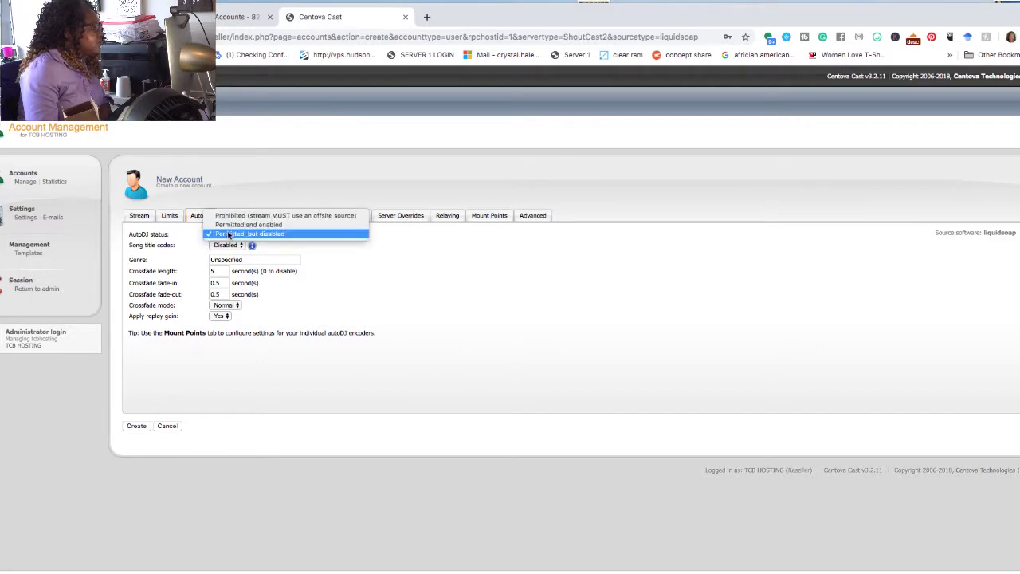
left_click(235, 226)
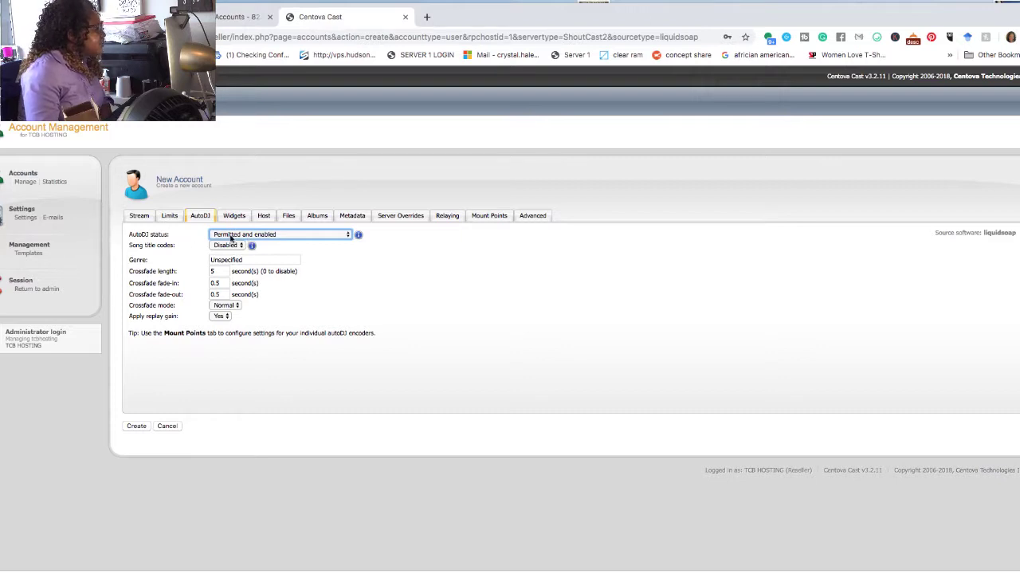
left_click(177, 240)
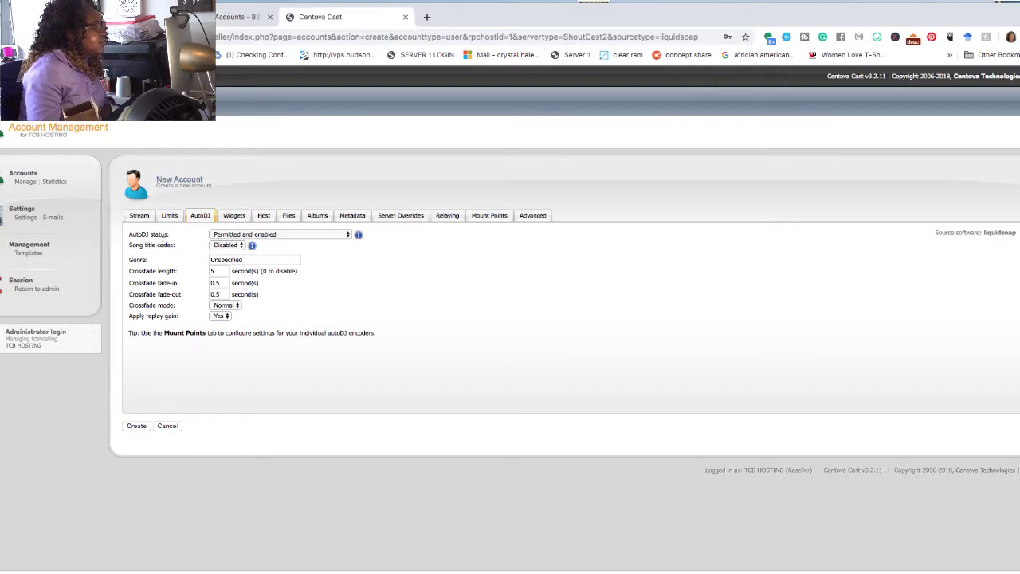
left_click(258, 235)
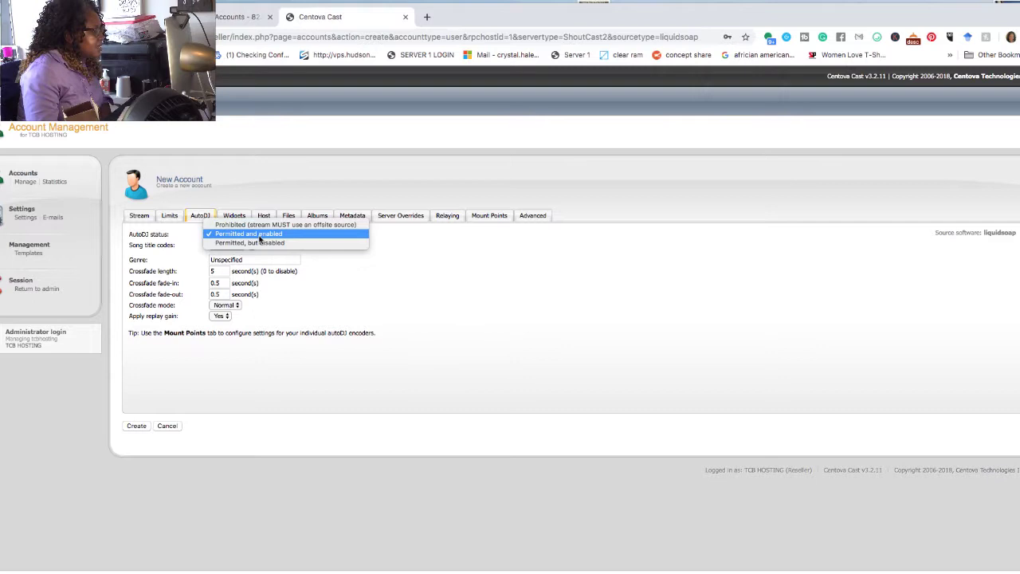
left_click(173, 236)
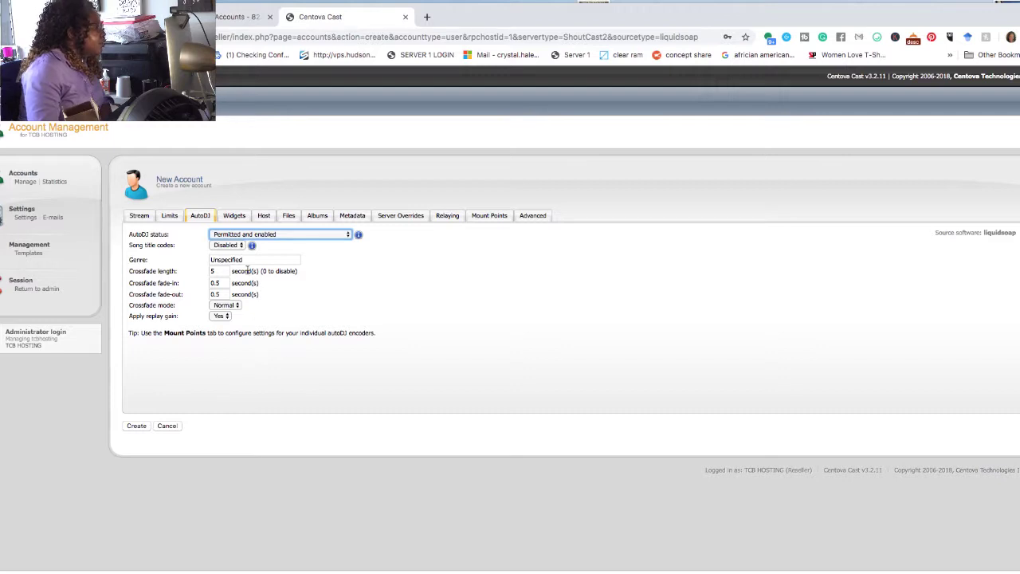
key("Tab")
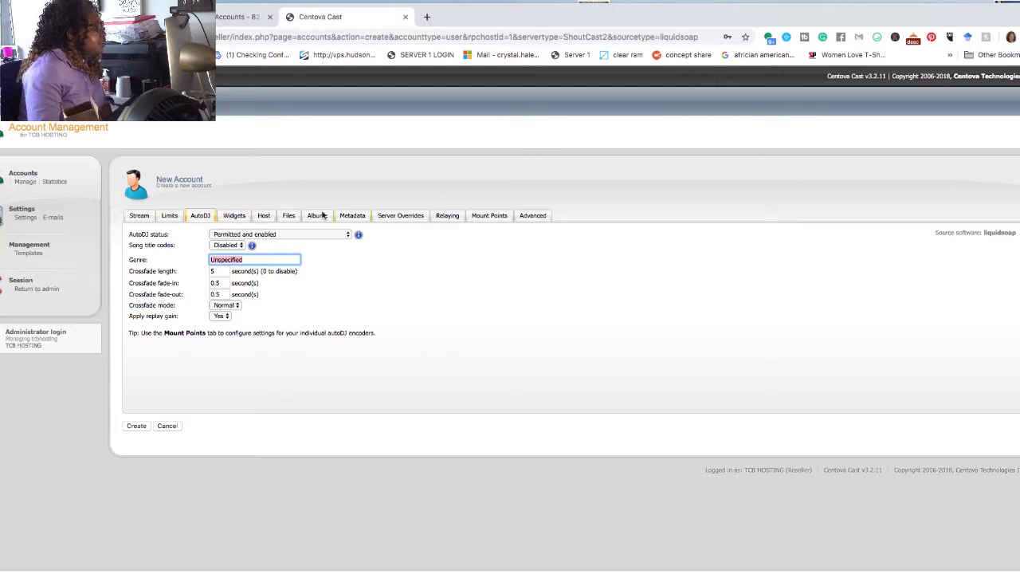
Look through the new account's Widgets, Host and Files settings.
left_click(235, 216)
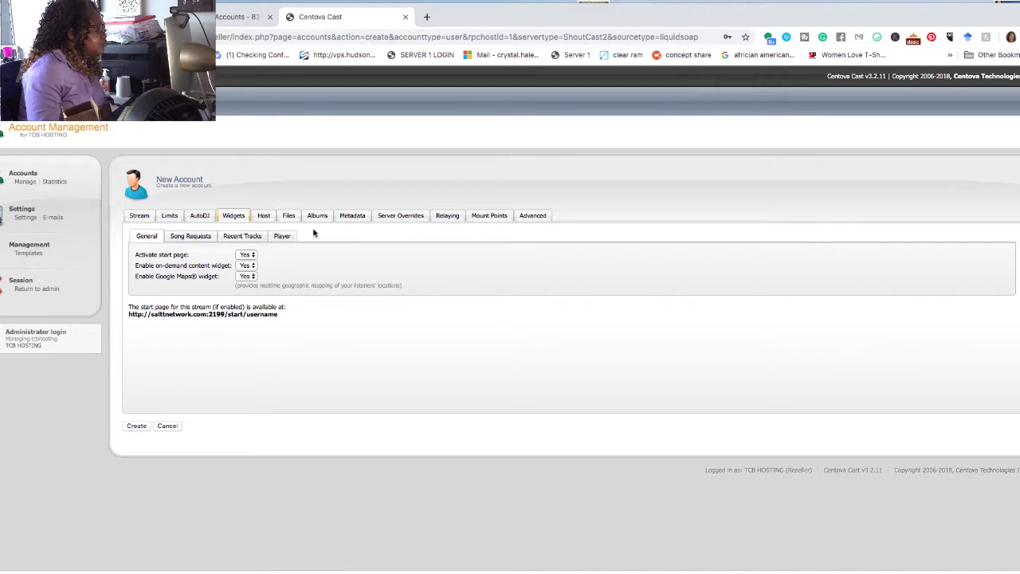
left_click(264, 217)
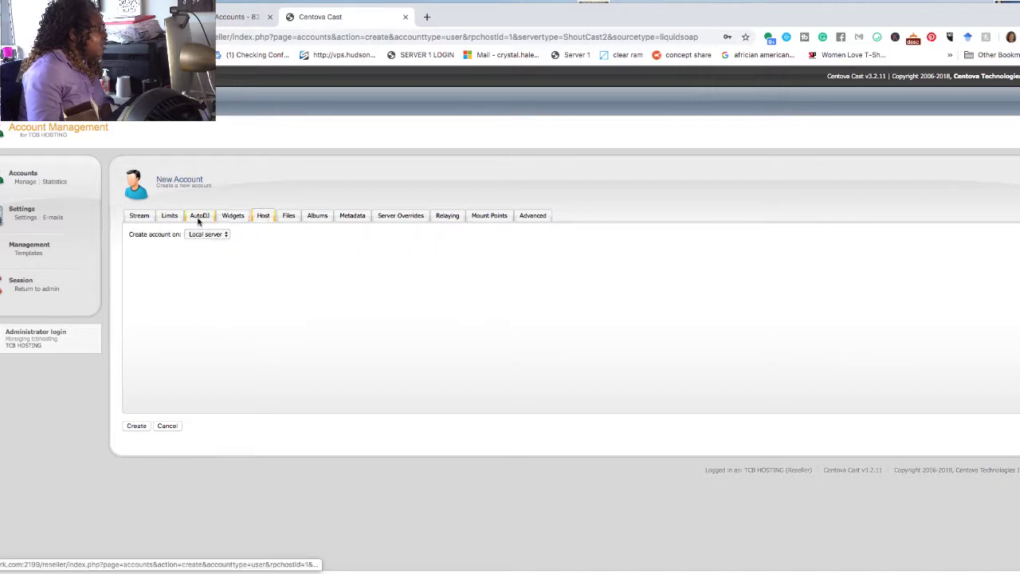
left_click(288, 216)
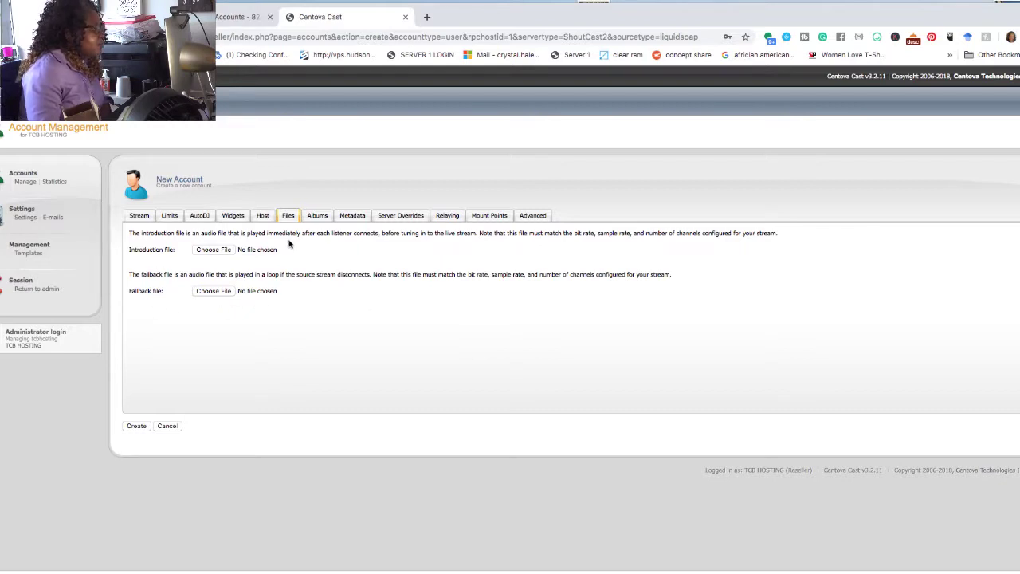
Review the Amazon album cover settings and affiliate ID, then show the Metadata settings.
left_click(315, 220)
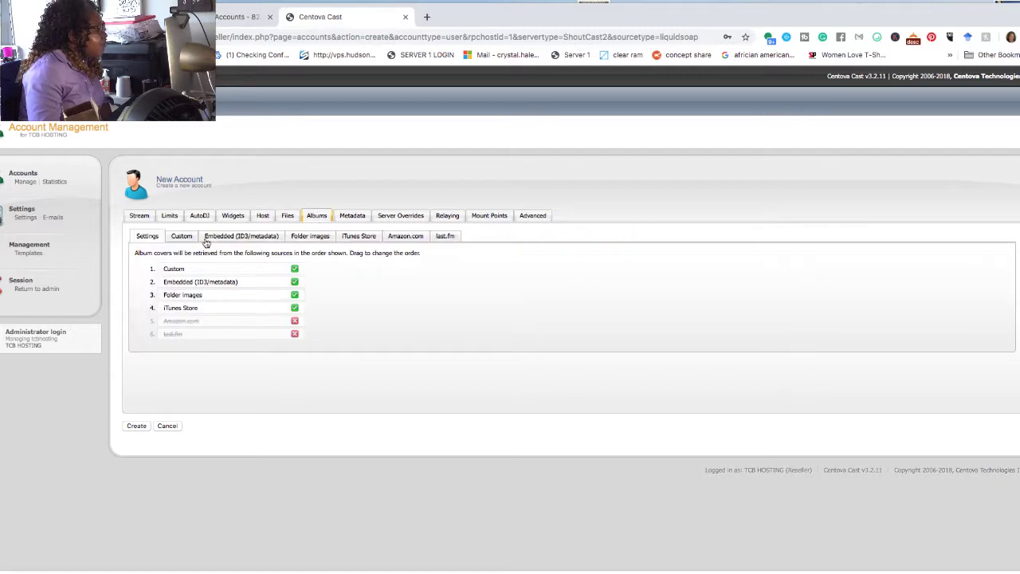
left_click(398, 238)
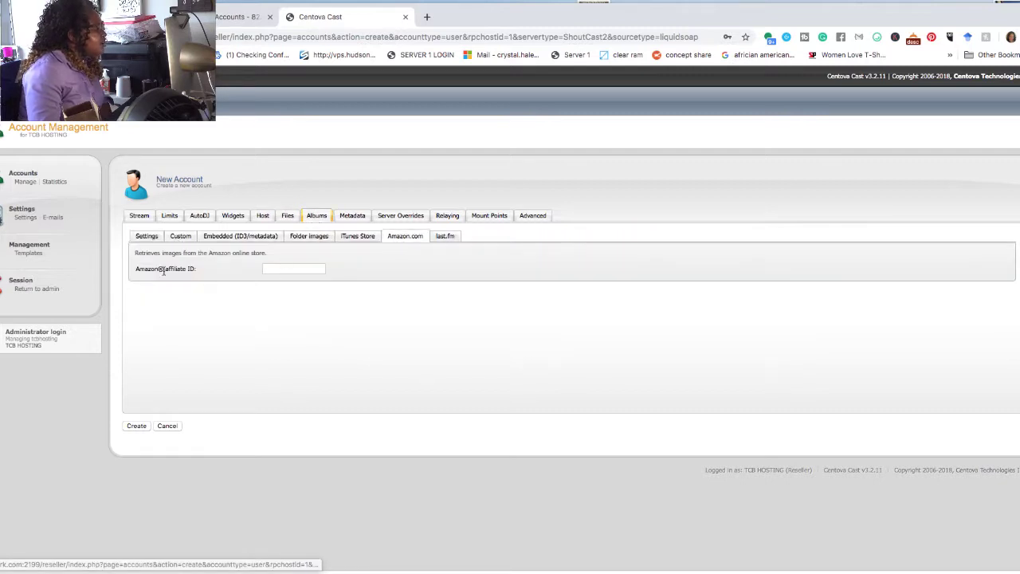
left_click_drag(135, 269, 196, 273)
left_click(325, 257)
left_click(294, 270)
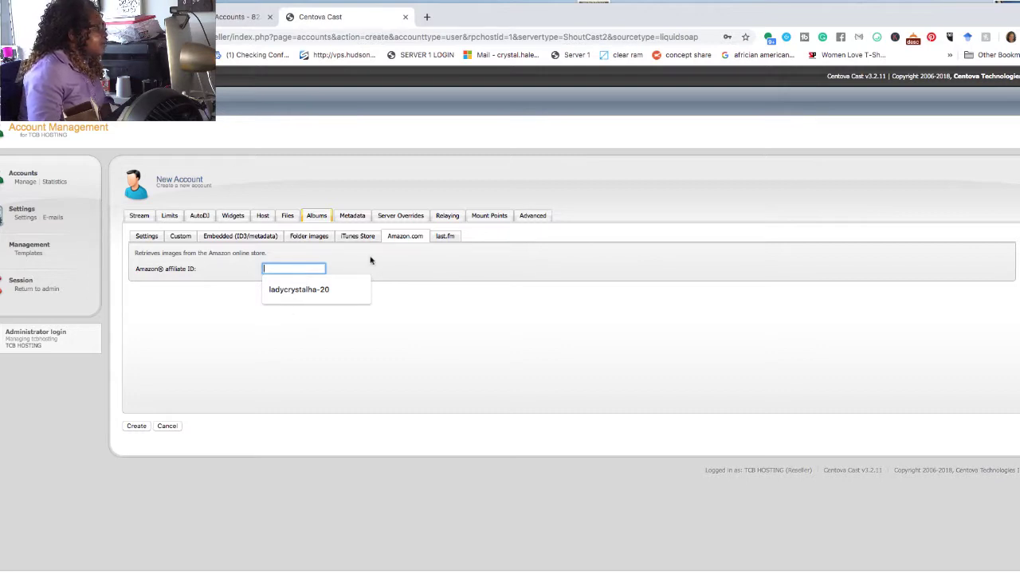
left_click(351, 219)
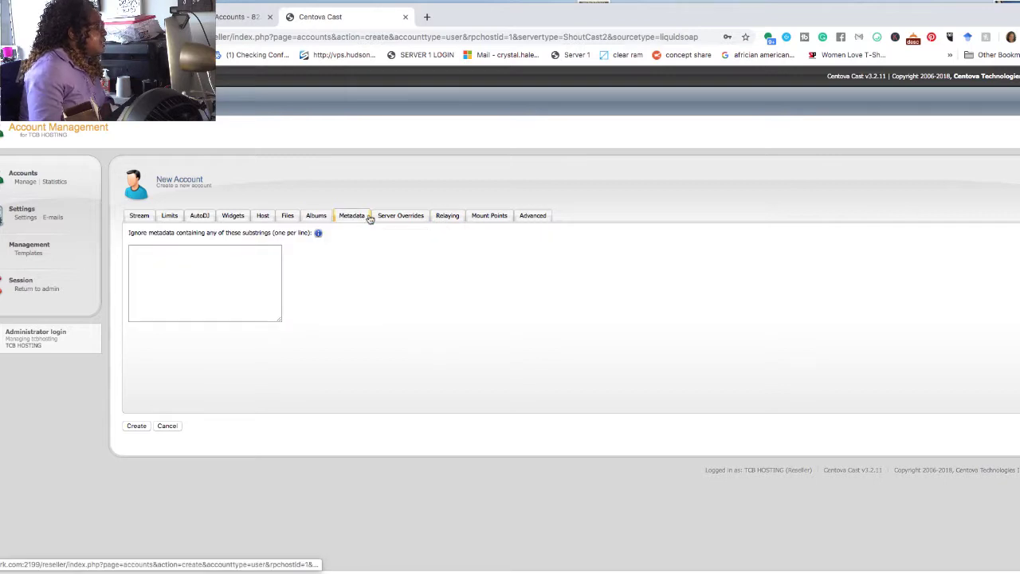
In Server Overrides, set Public server to Always.
left_click(400, 217)
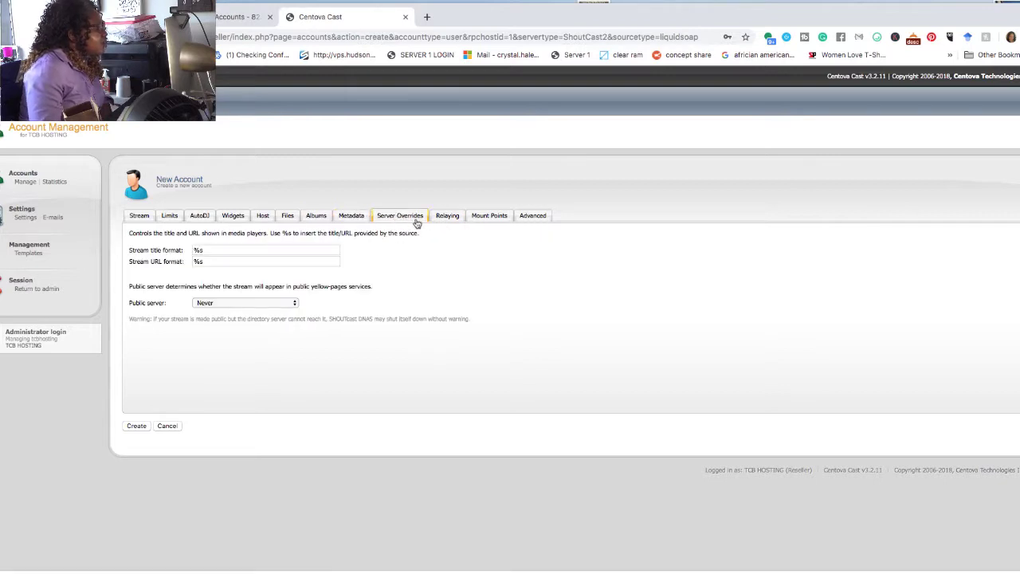
left_click(221, 303)
left_click(239, 312)
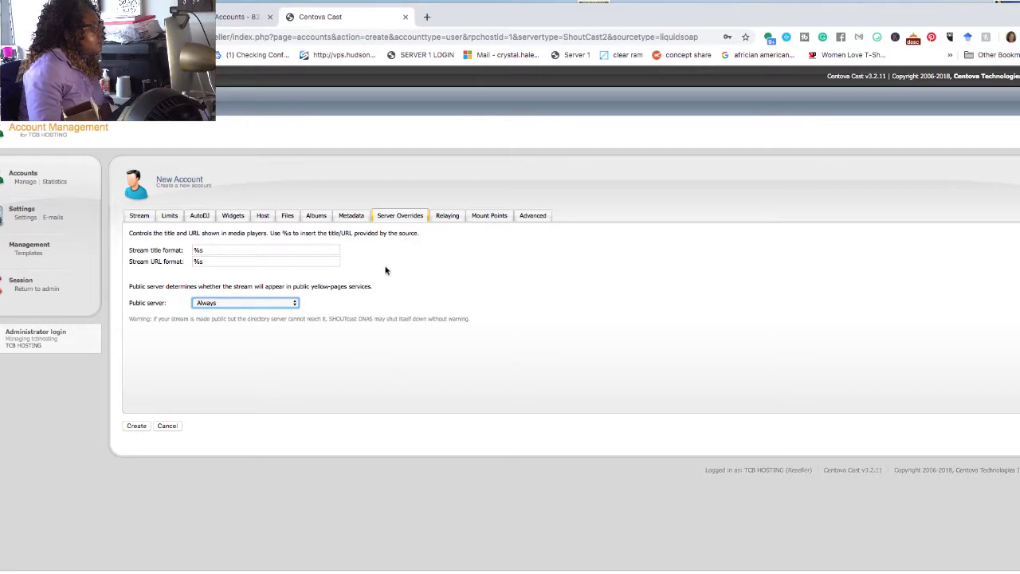
Set SHOUTcast CDN mode to Always under Relaying, then review Mount Points and Advanced settings.
left_click(448, 217)
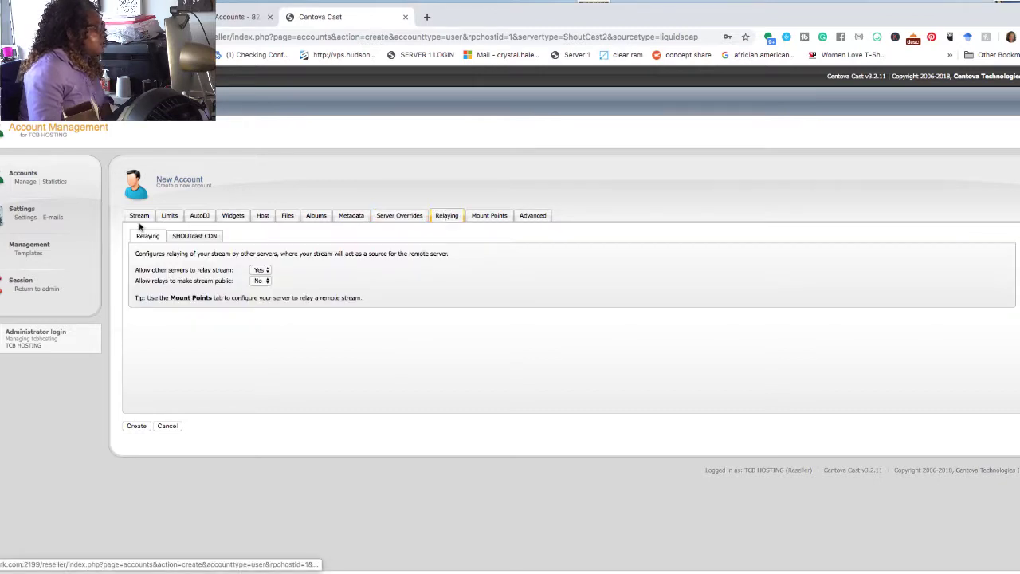
left_click(183, 238)
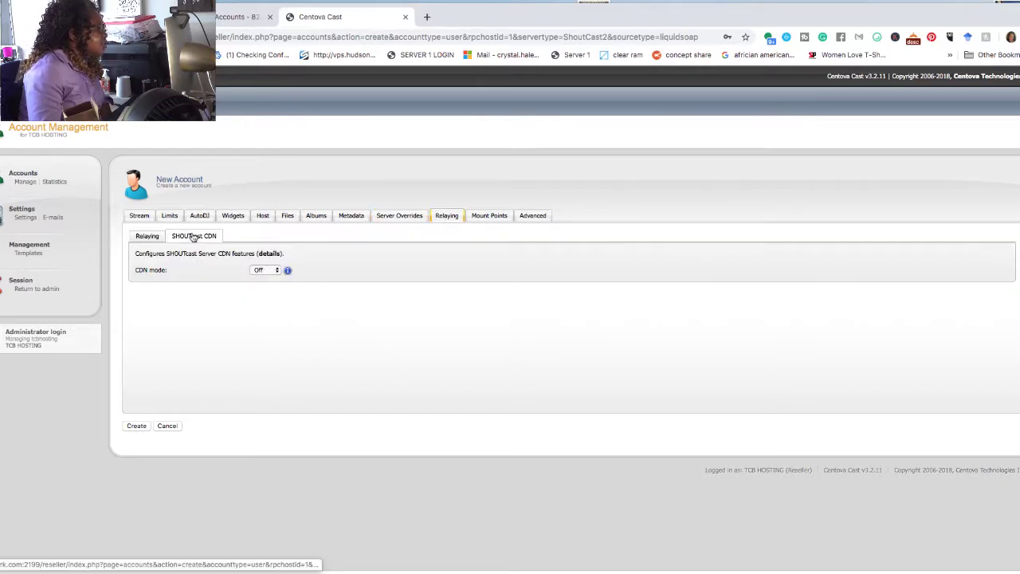
left_click(266, 270)
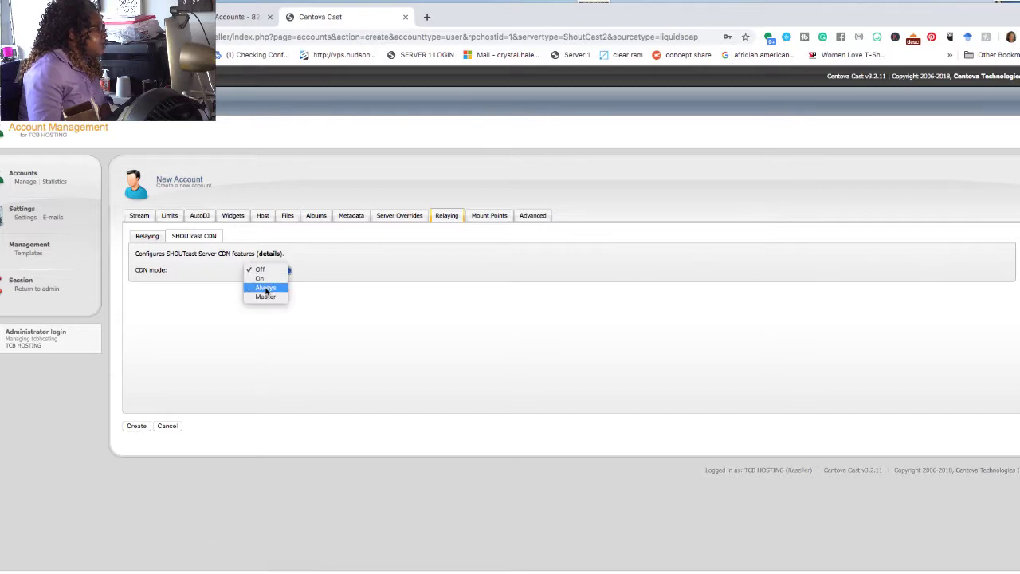
left_click(266, 288)
left_click(151, 238)
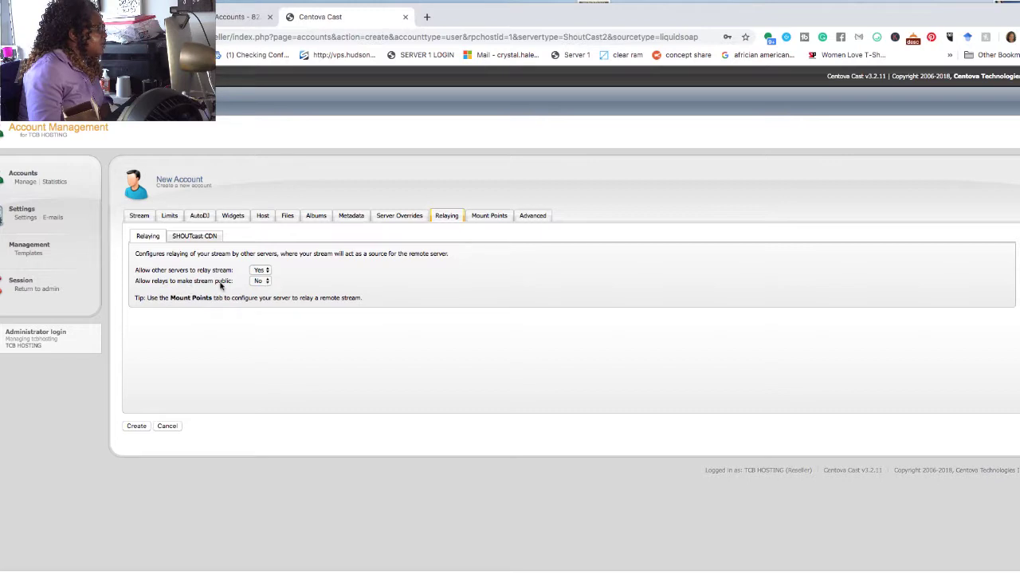
left_click(217, 237)
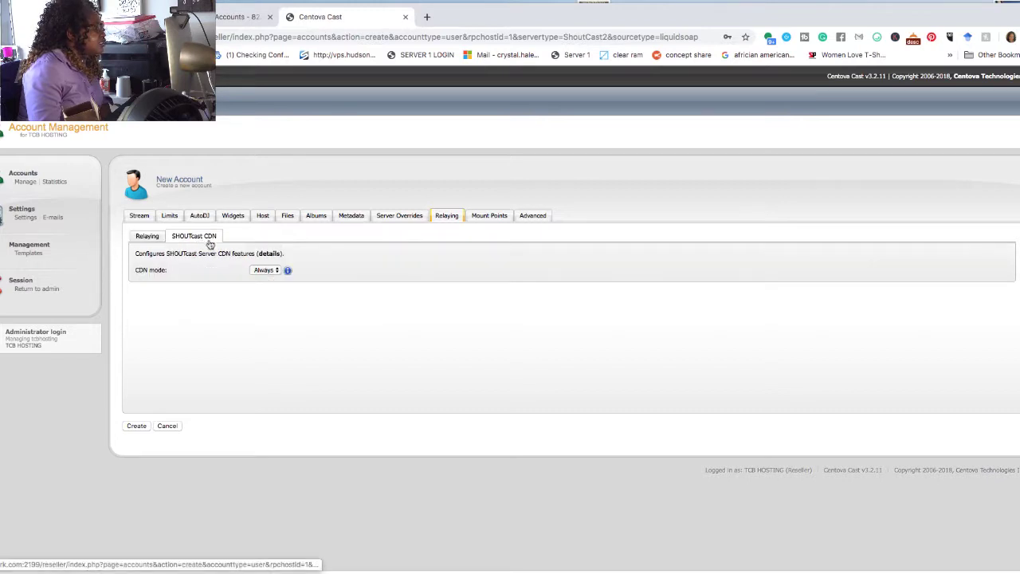
left_click(491, 216)
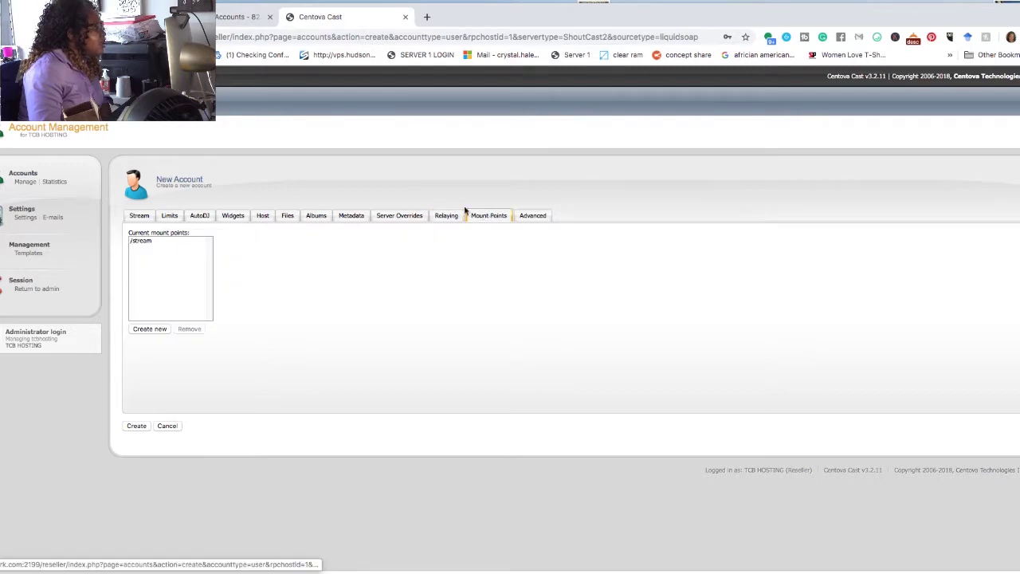
left_click(543, 218)
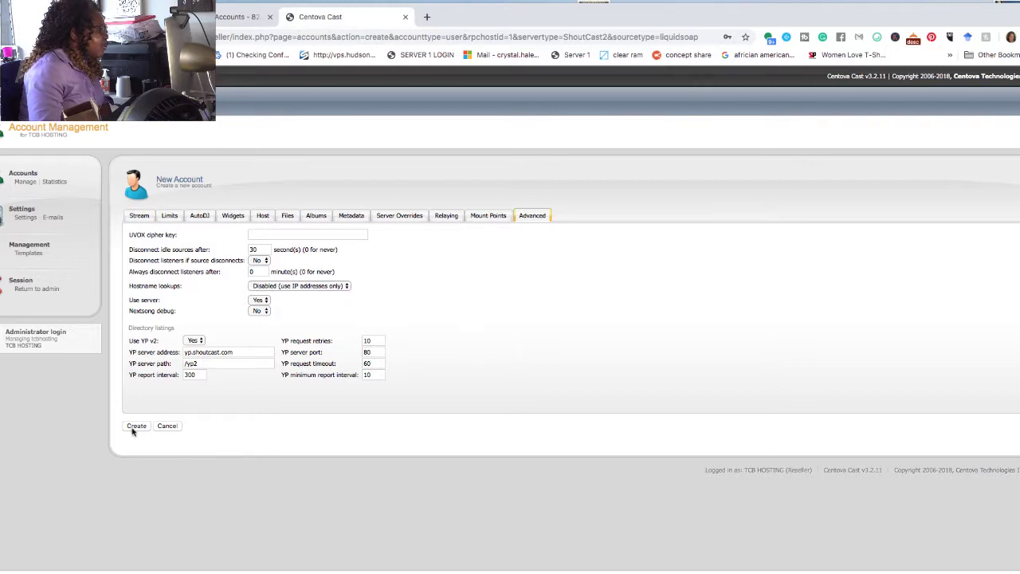
Return to admin, view the Love 2 Worship Radio overview, then enter the SALTT RADIO NETWORK reseller.
left_click(46, 285)
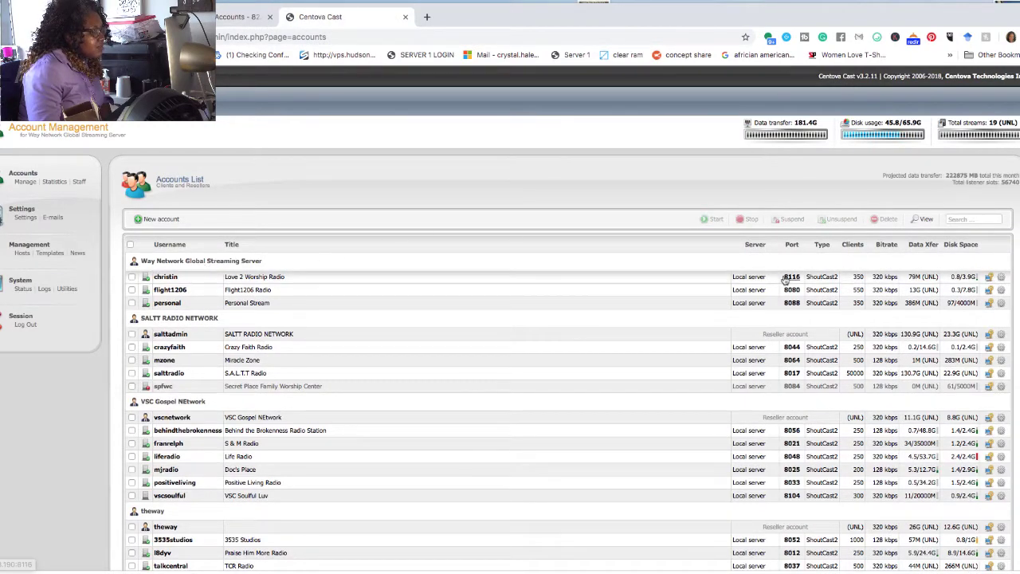
mouse_move(784, 279)
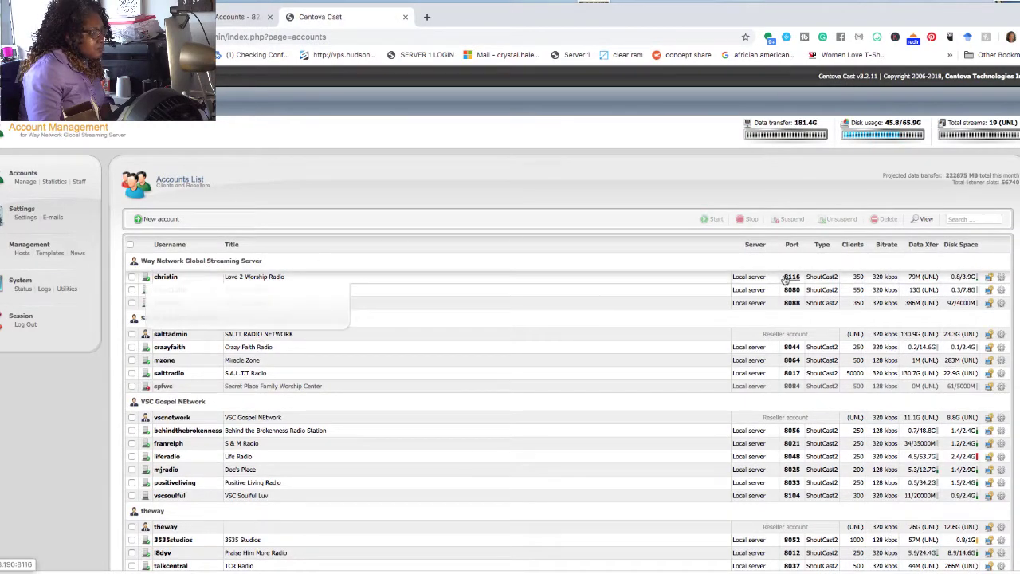
left_click(991, 280)
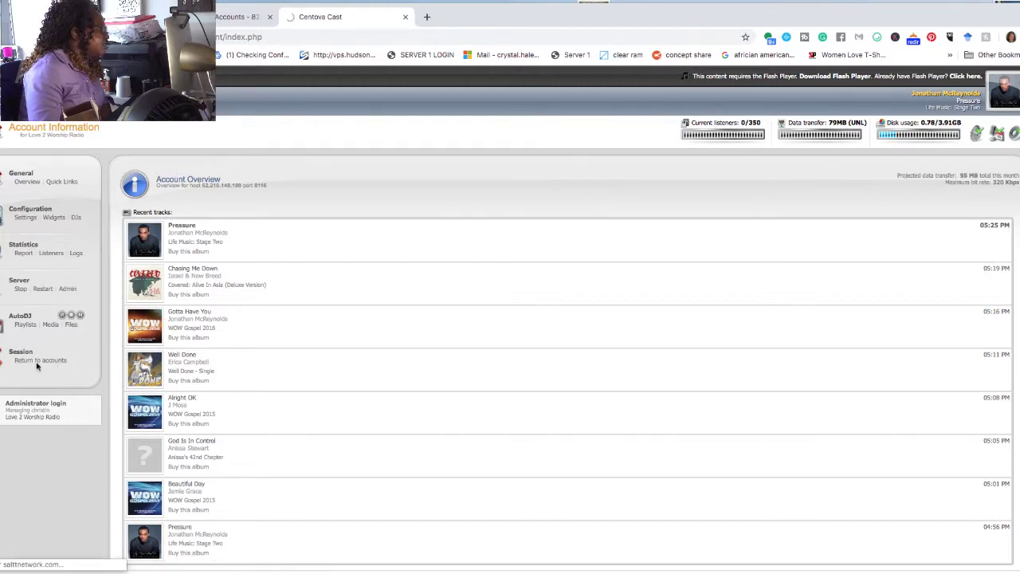
left_click(39, 360)
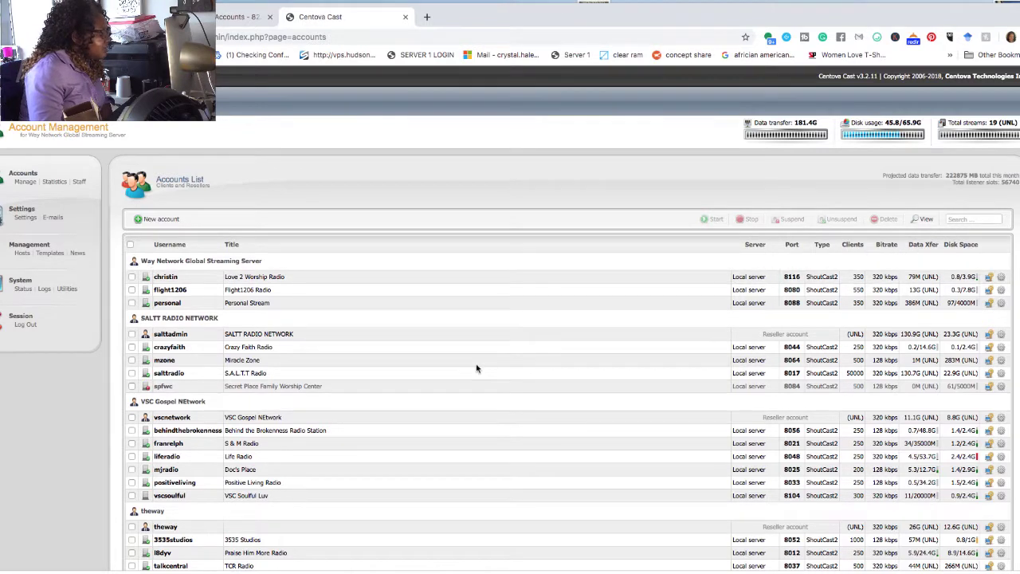
left_click(990, 335)
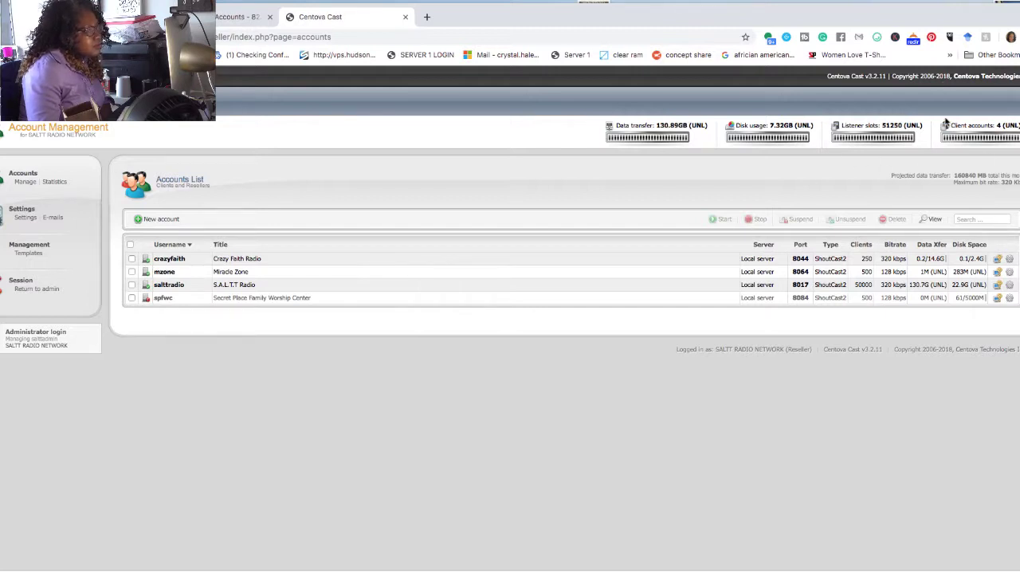
mouse_move(999, 132)
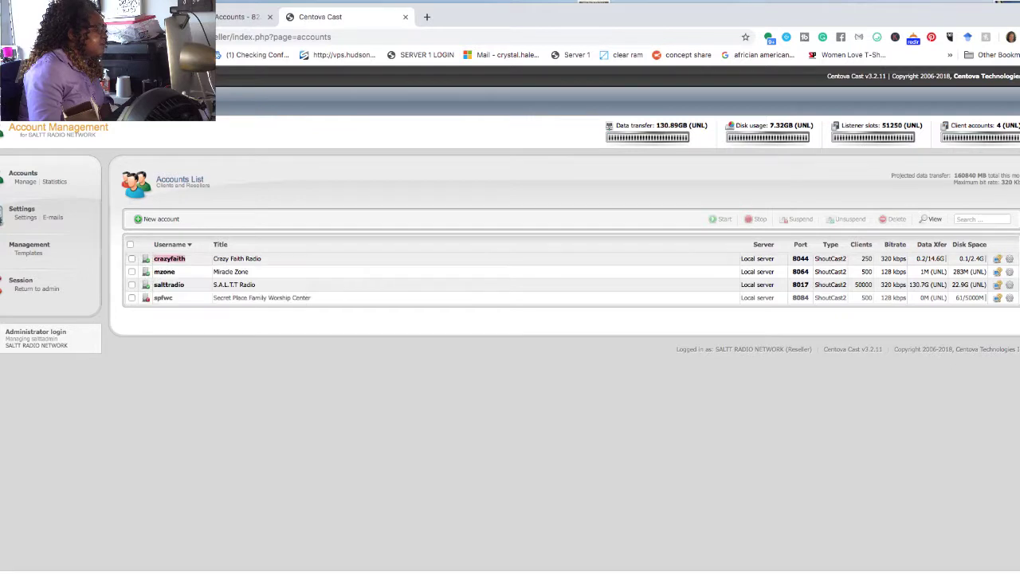
Visit the Crazy Faith Radio account, then open the S.A.L.T.T Radio account.
left_click(999, 260)
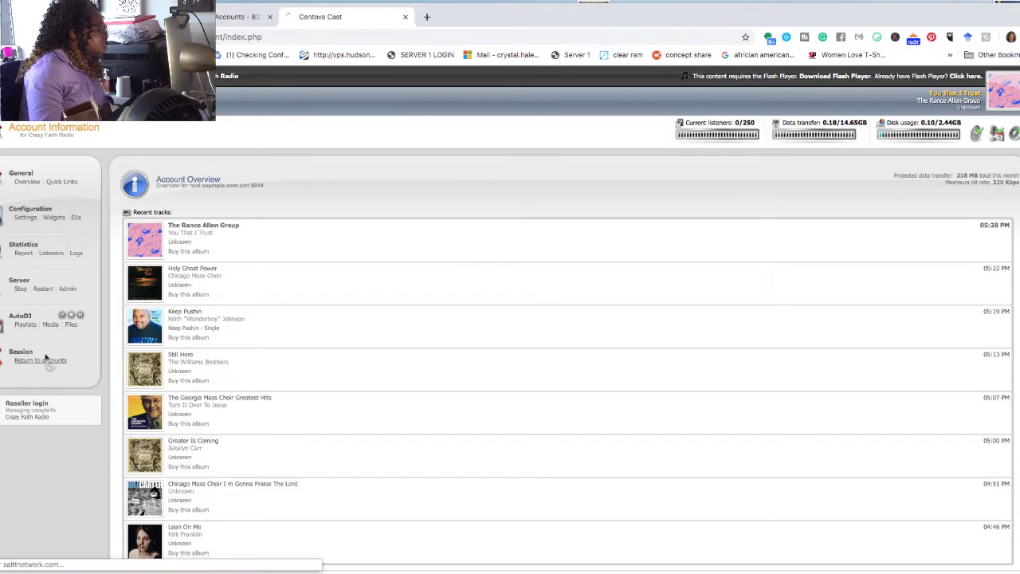
left_click(45, 360)
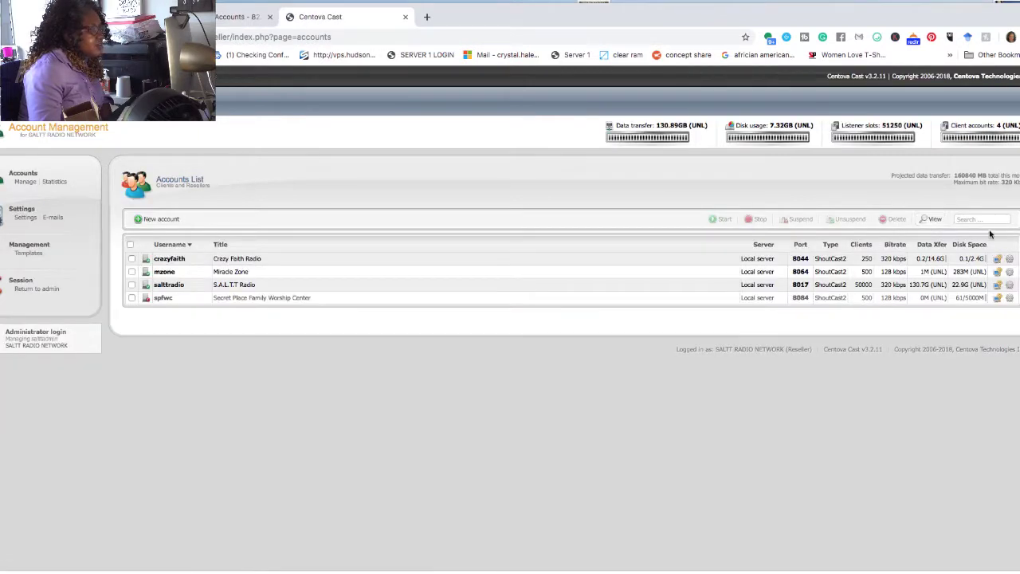
left_click(998, 285)
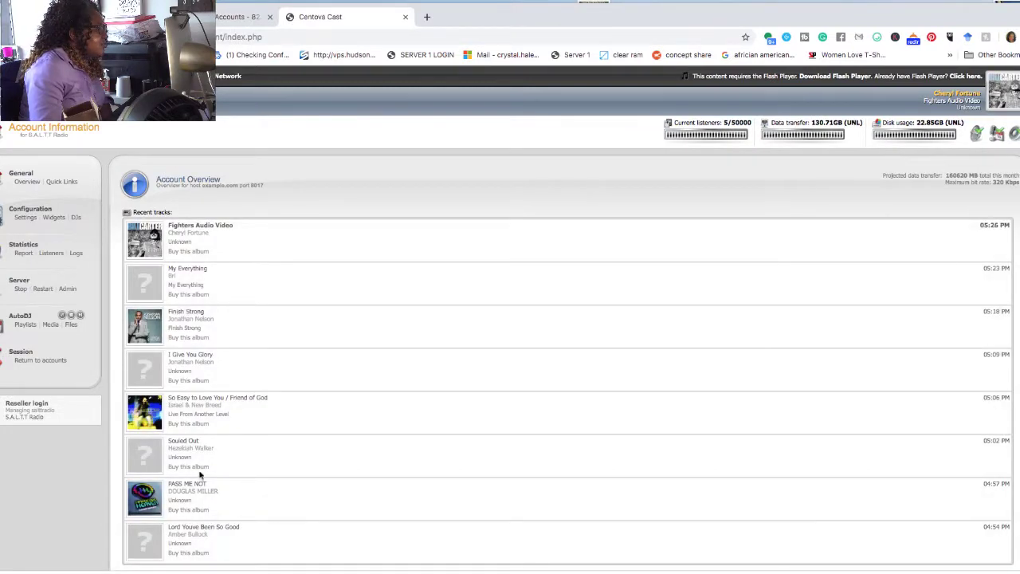
Show the 30-day listener statistics report, marking the 3024.22 listening hours and session figures.
left_click(22, 253)
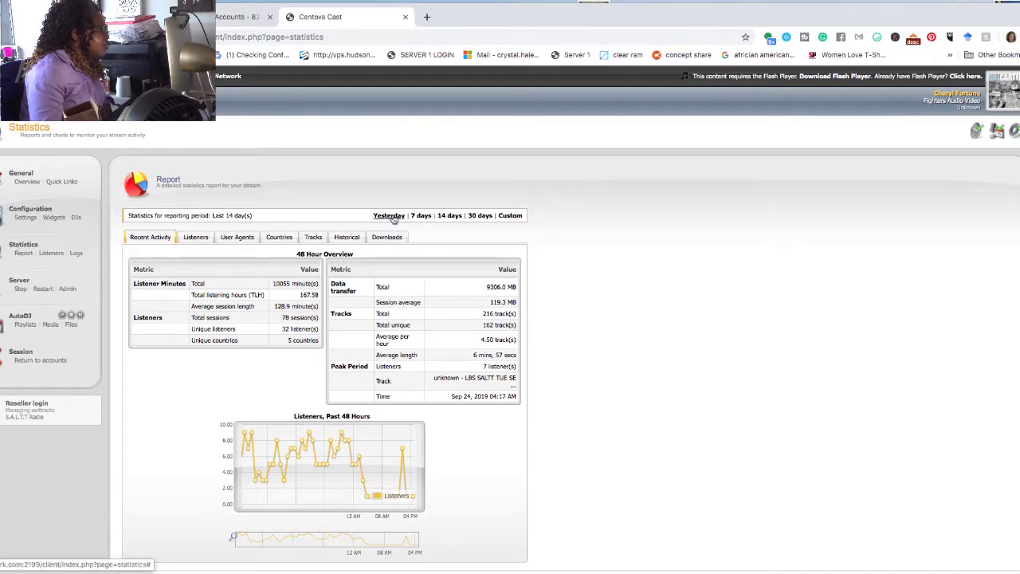
left_click(477, 216)
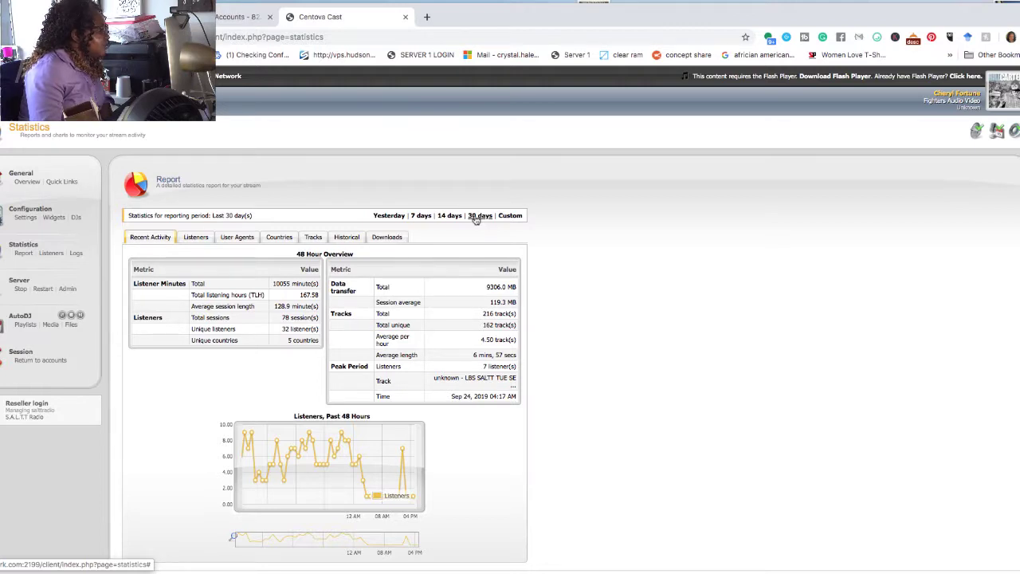
left_click(191, 238)
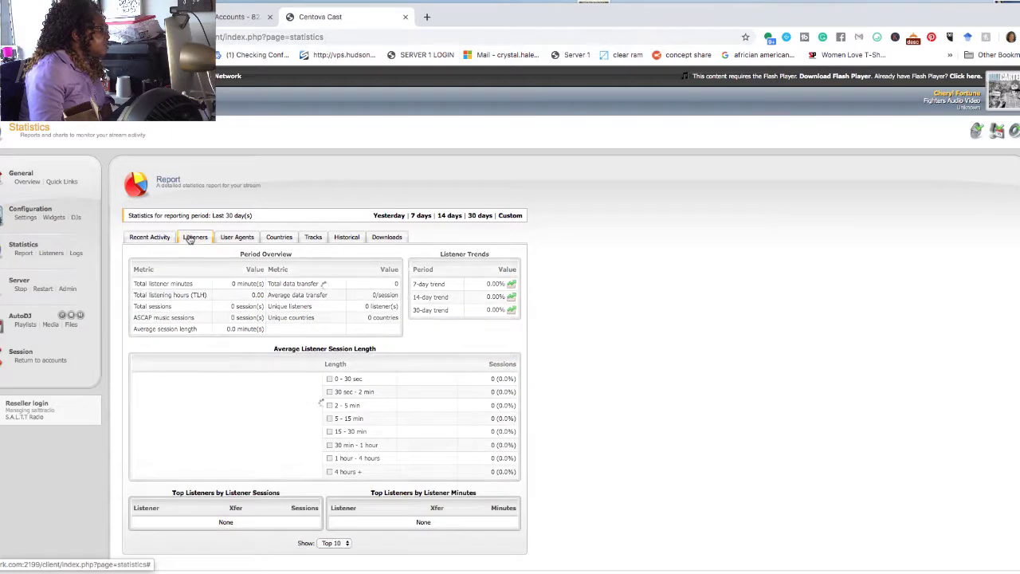
left_click(478, 222)
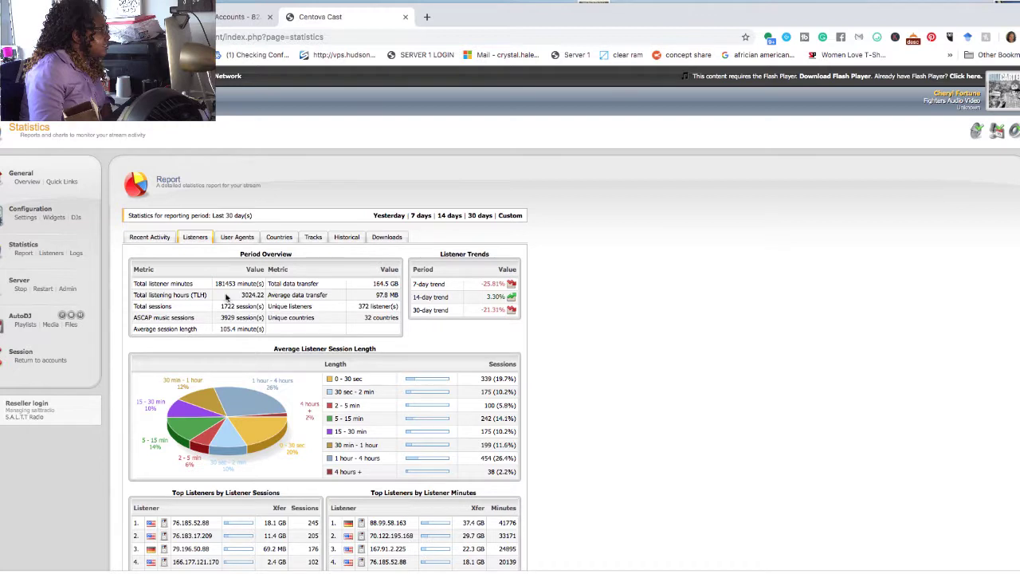
left_click_drag(243, 298, 269, 301)
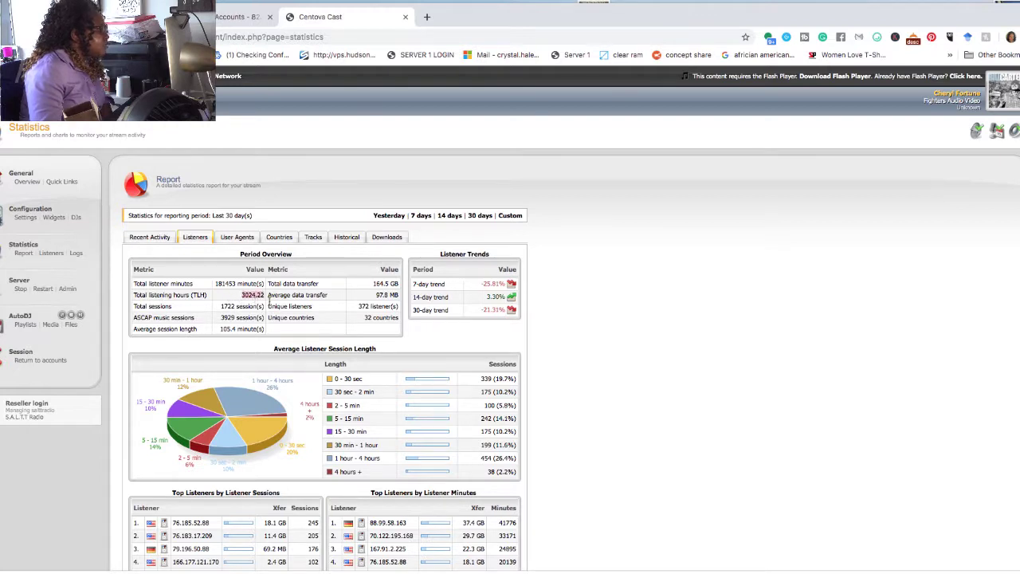
left_click(360, 307)
left_click_drag(360, 307, 366, 328)
left_click_drag(222, 316, 178, 335)
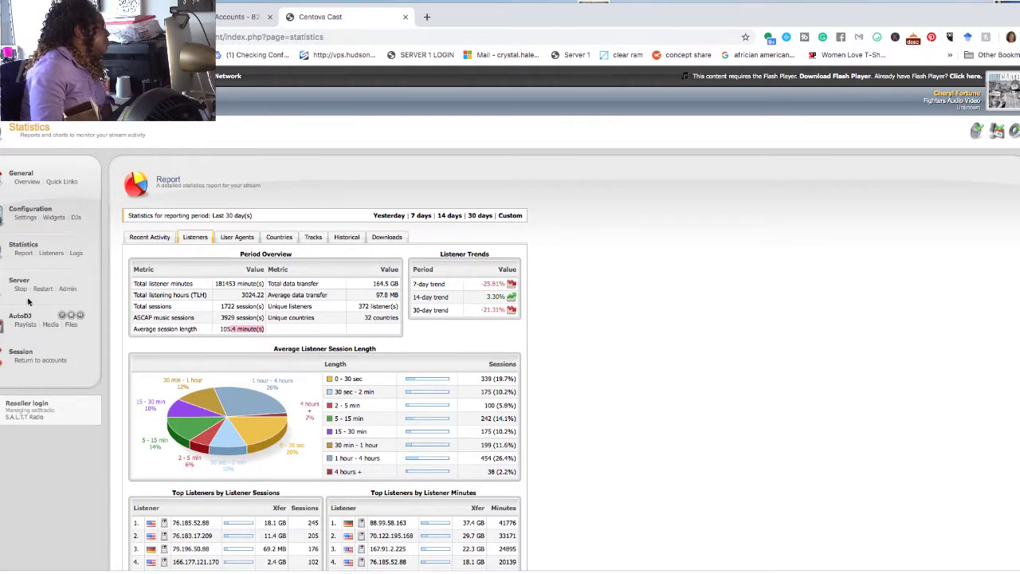
Open S.A.L.T.T Radio's stream settings, then take the CH SOCIAL camera shot live in Wirecast.
left_click(31, 214)
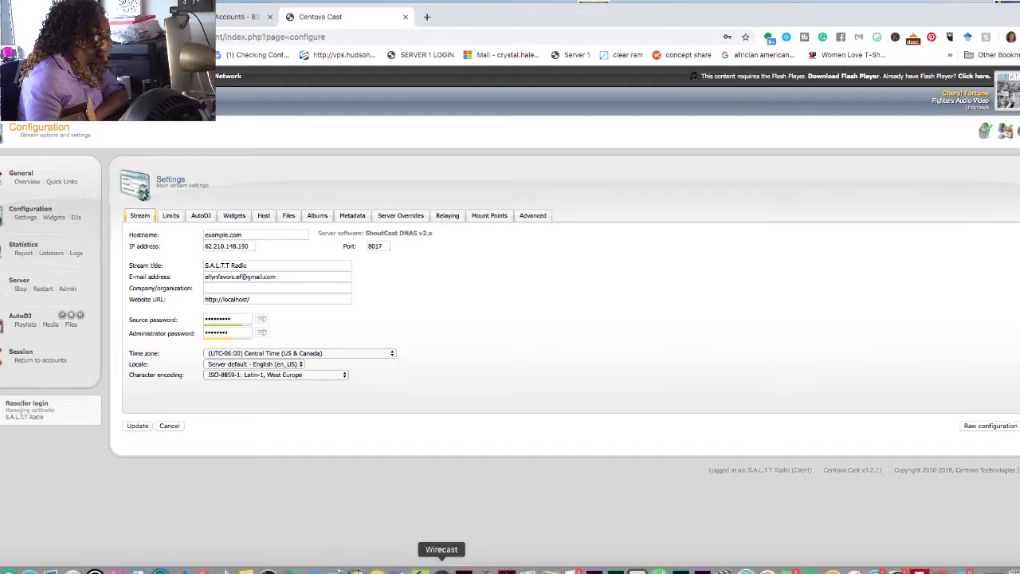
left_click(441, 568)
left_click(195, 333)
left_click(519, 308)
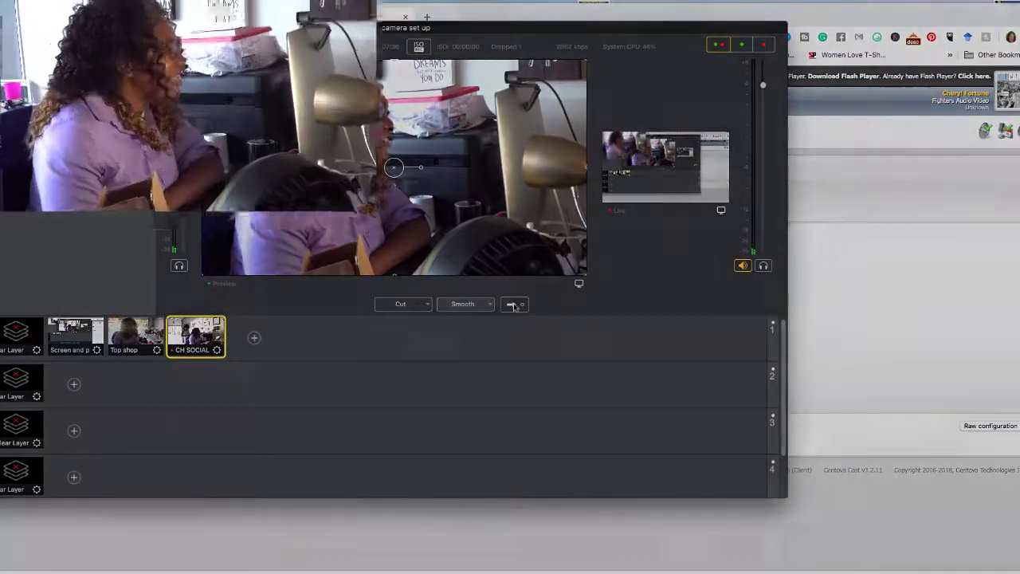